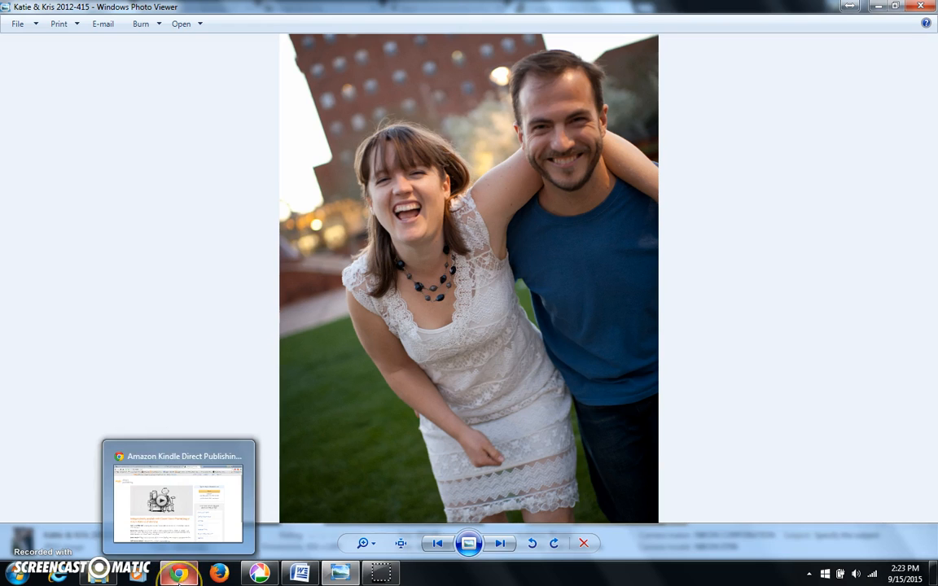
Step: Switch to Chrome and look through the Cock & Crow home page down to its Books section
click(178, 576)
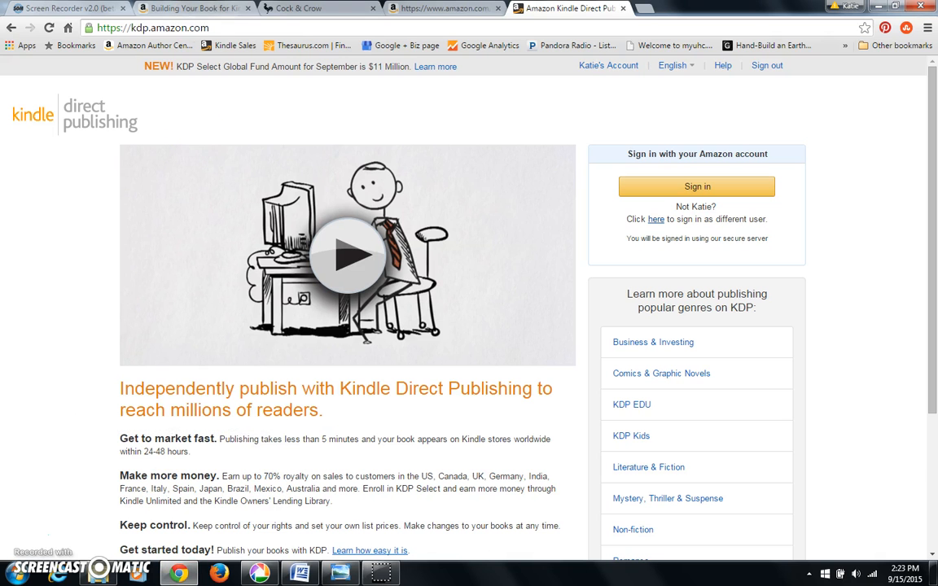
click(299, 8)
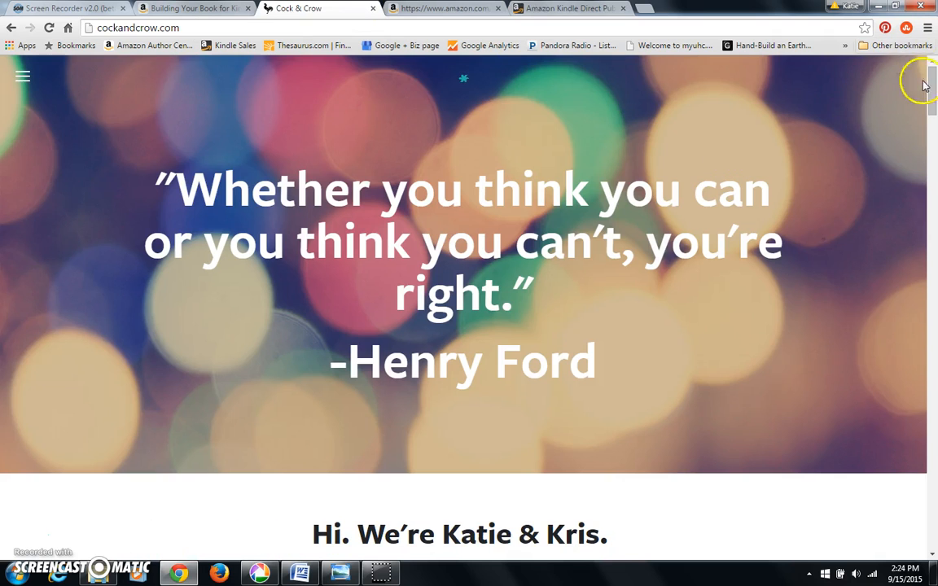
drag(935, 98, 931, 448)
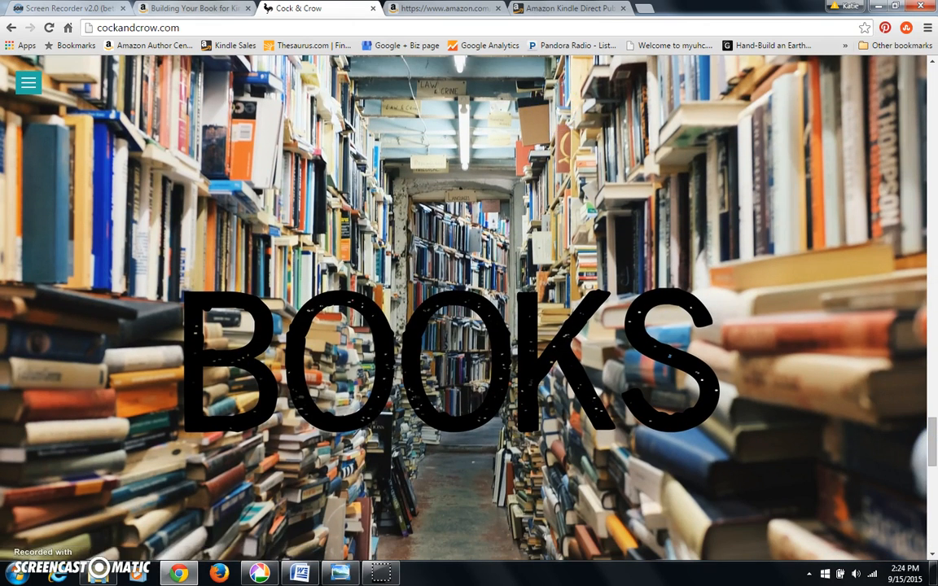
Step: Review the Building Your Book for Kindle guide page and the download page for the free Kindle reading apps
click(194, 8)
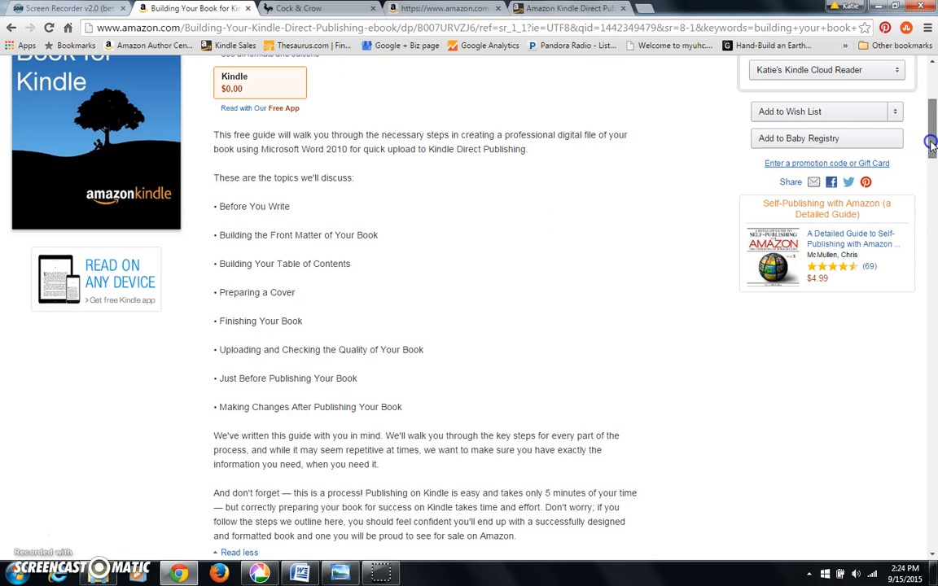
scroll(932, 153, up, 4)
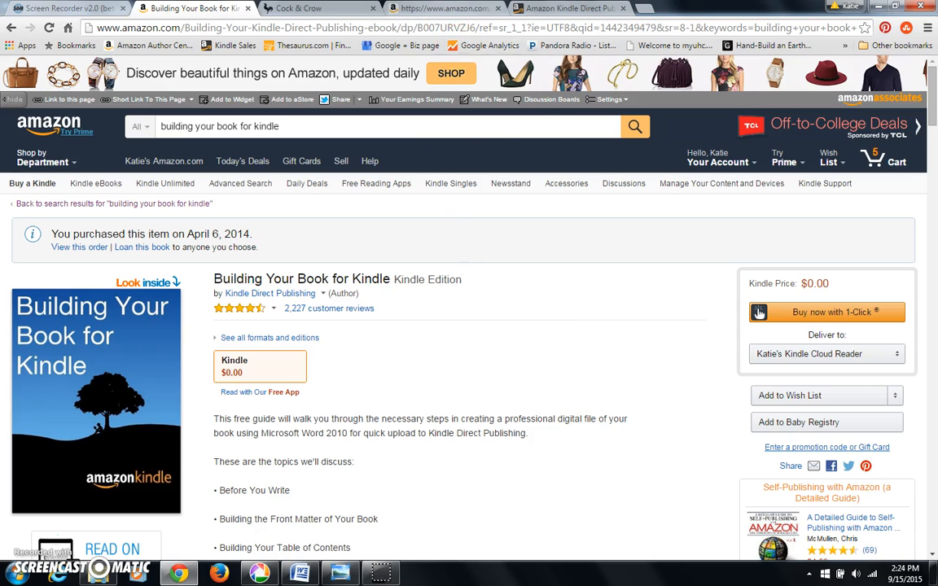
click(409, 9)
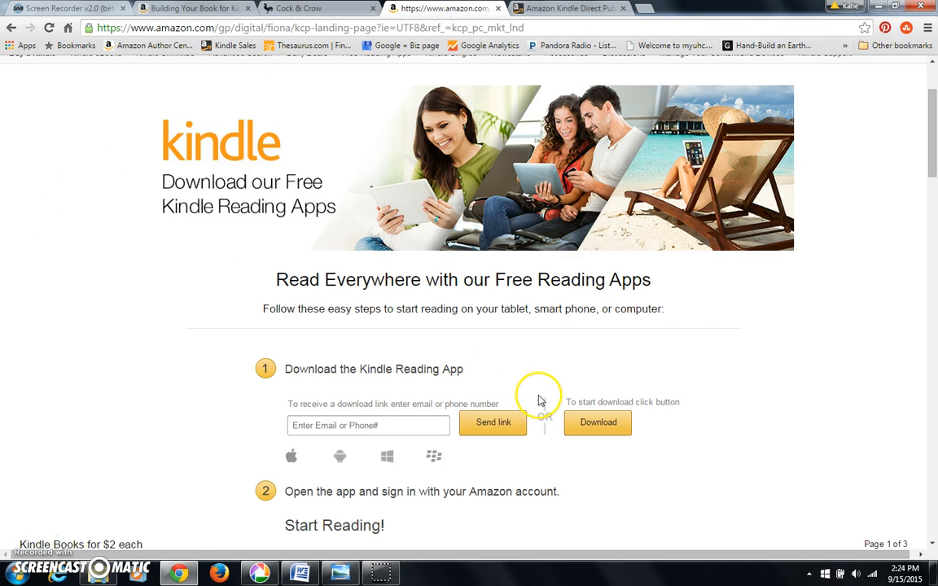
drag(933, 159, 934, 180)
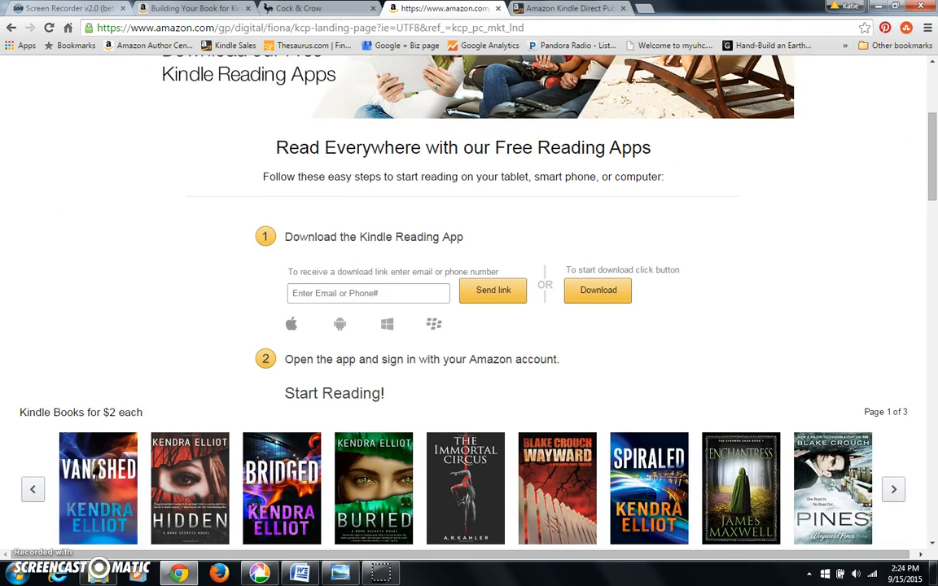
click(167, 8)
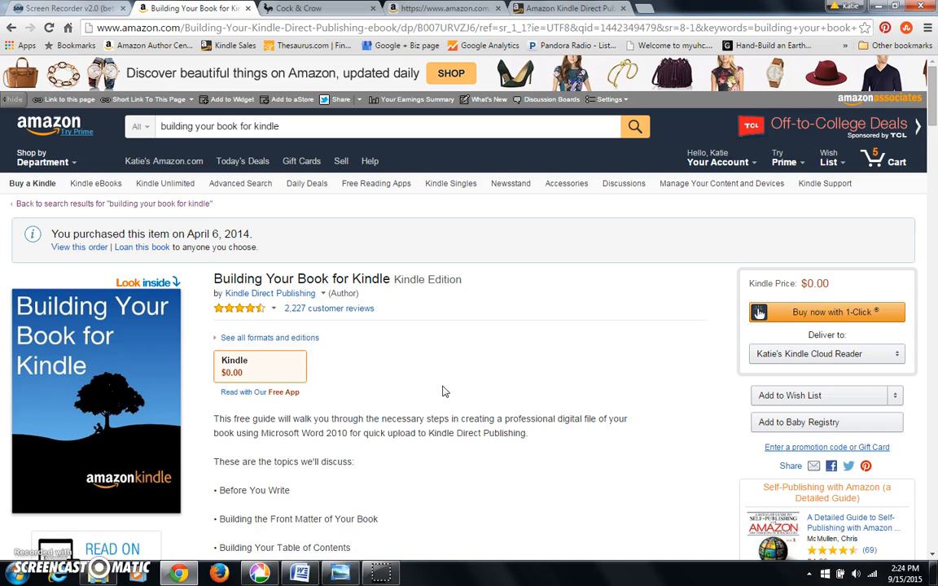
Step: Switch to the Word manuscript and examine its title and copyright pages, previewing the Title style on the photo ownership paragraph
click(301, 574)
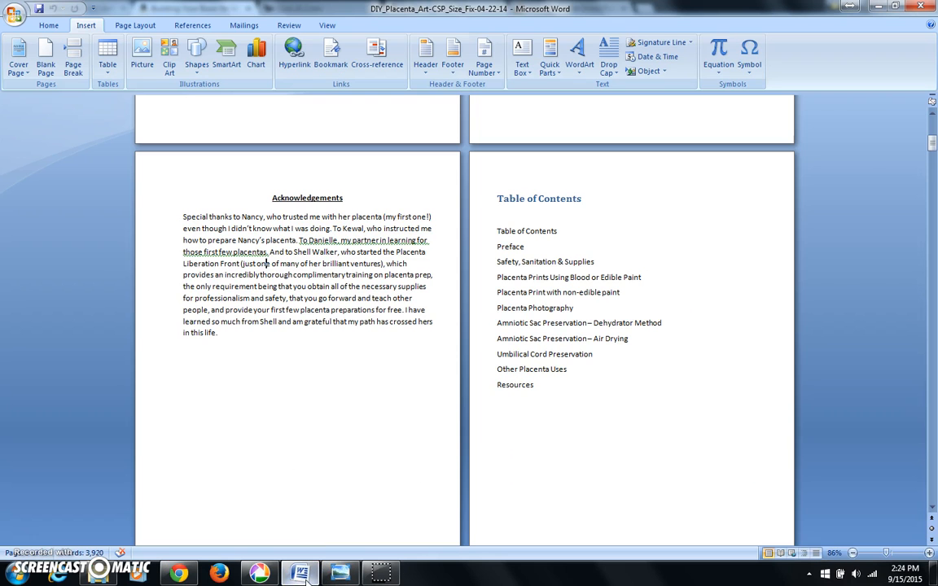
drag(933, 145, 933, 124)
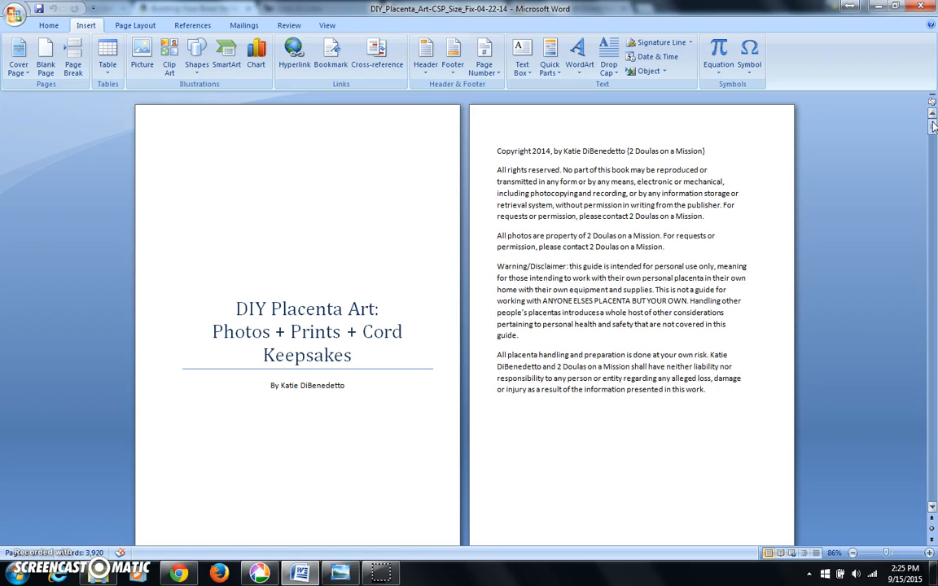
drag(934, 124, 933, 123)
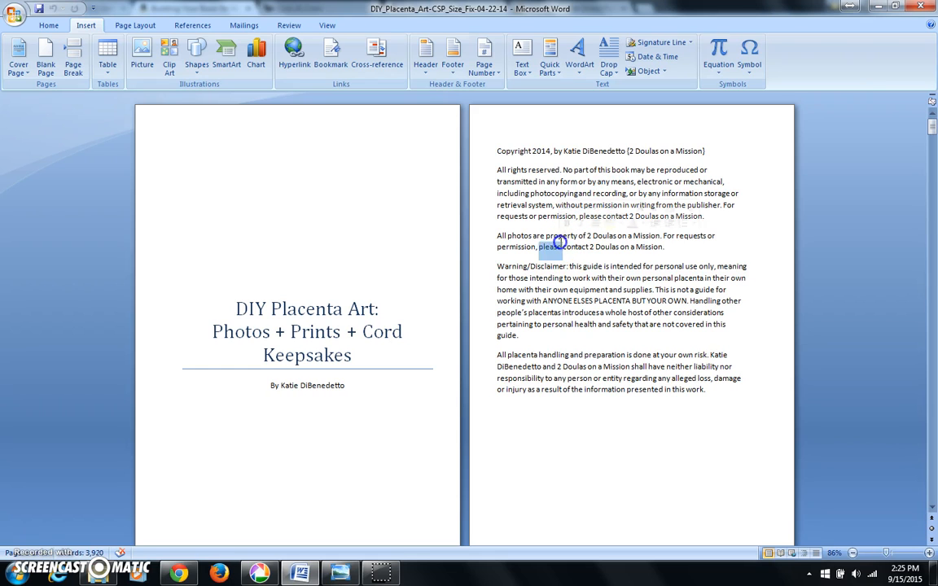
double_click(492, 241)
click(50, 26)
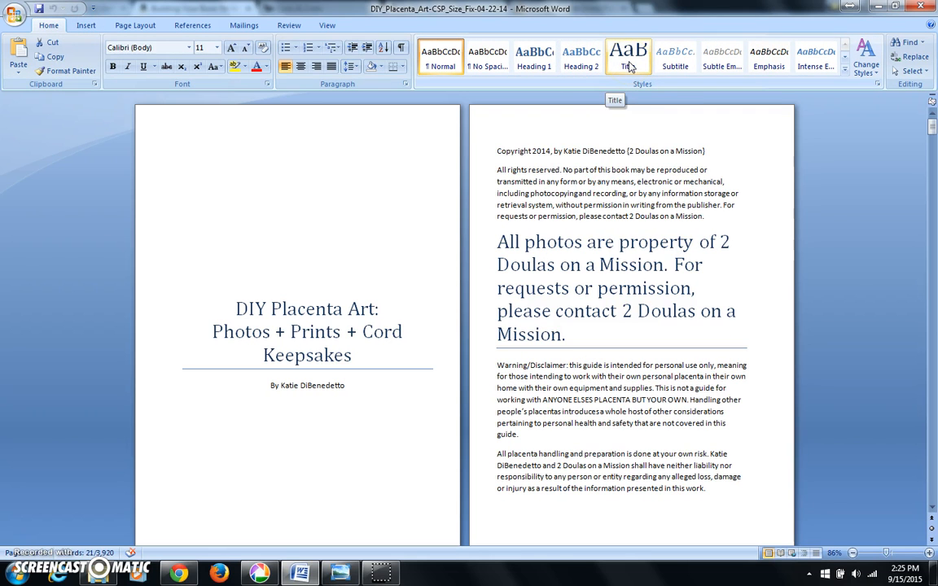
click(664, 324)
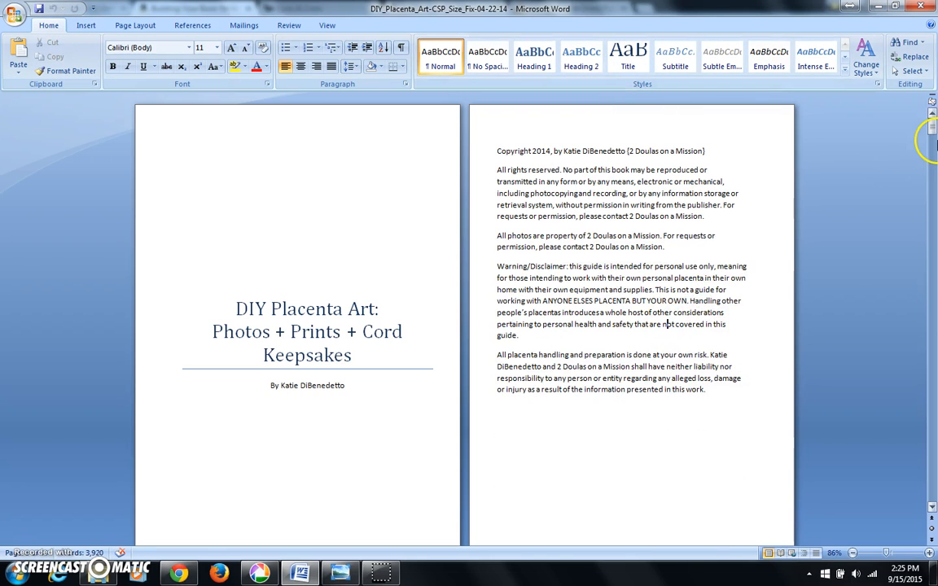
Step: Examine the manuscript's Acknowledgements and Table of Contents pages and the page-insertion commands, and return to the browser
drag(934, 132, 933, 146)
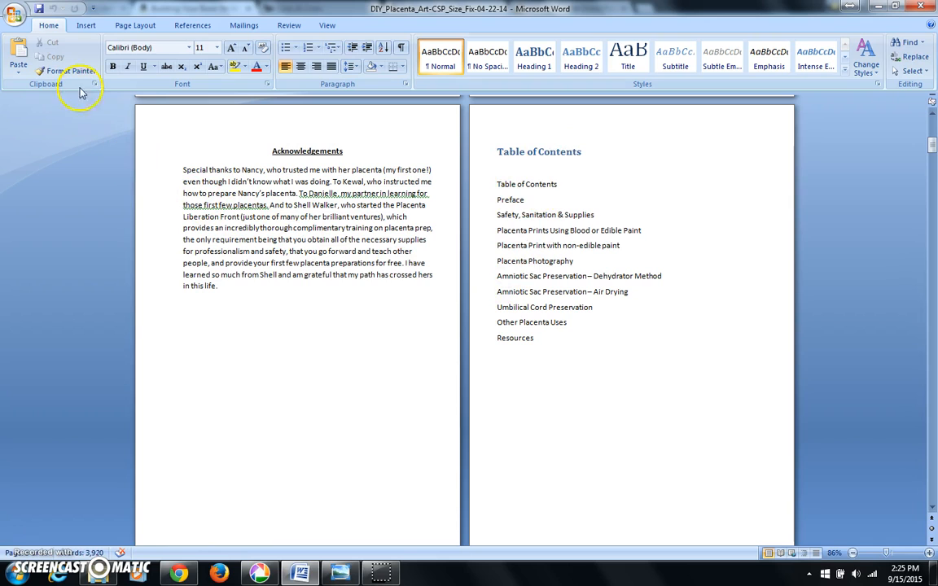
click(86, 28)
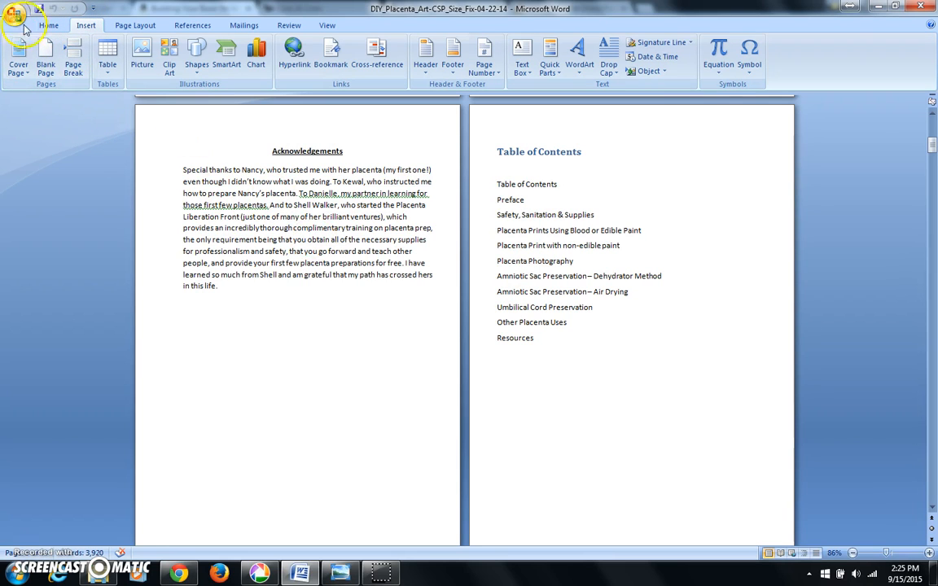
click(49, 25)
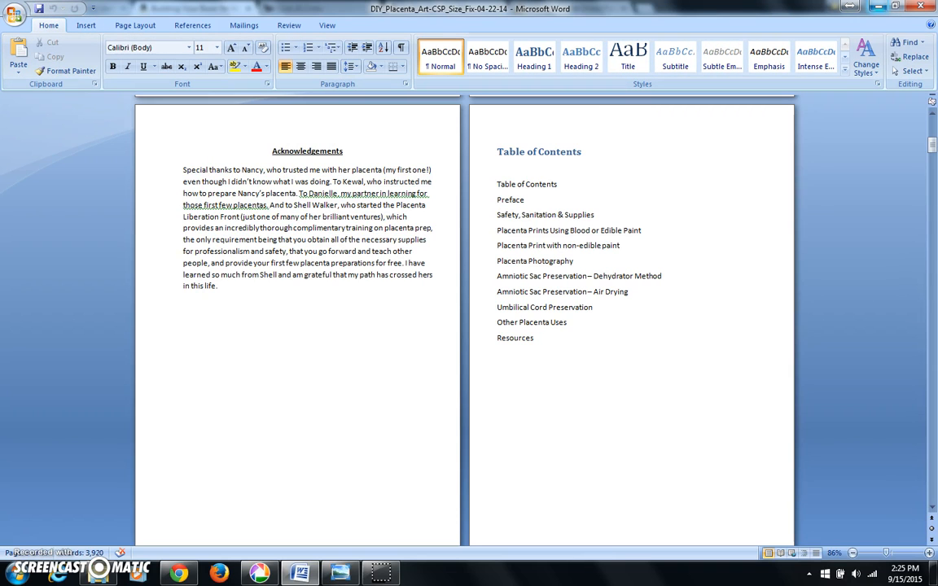
click(875, 8)
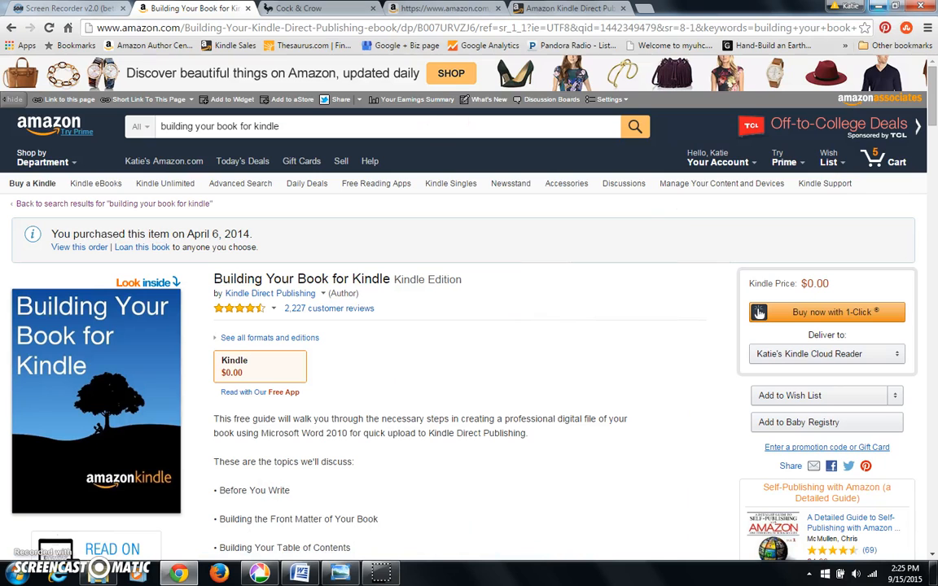
Step: Sign in to Kindle Direct Publishing and create a new title from the bookshelf
click(570, 9)
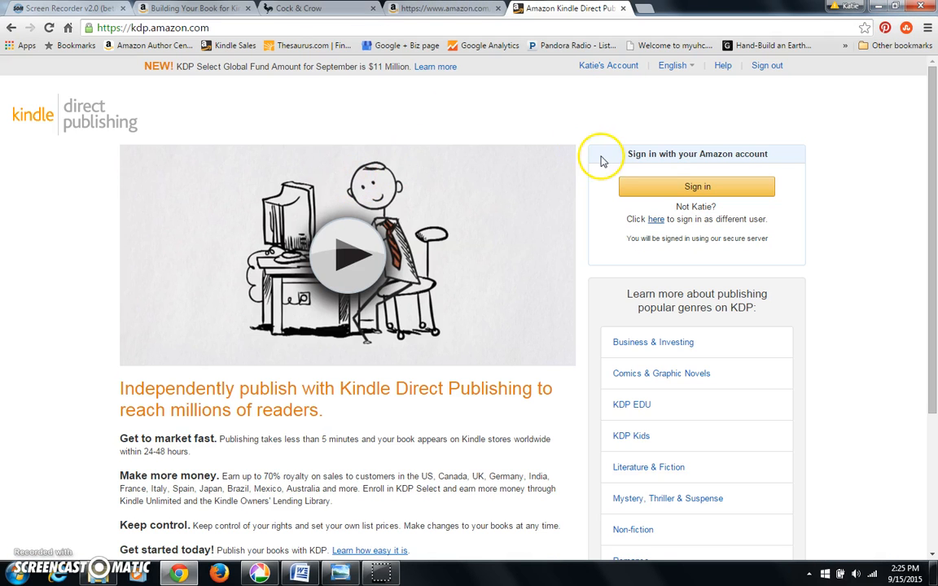
click(687, 188)
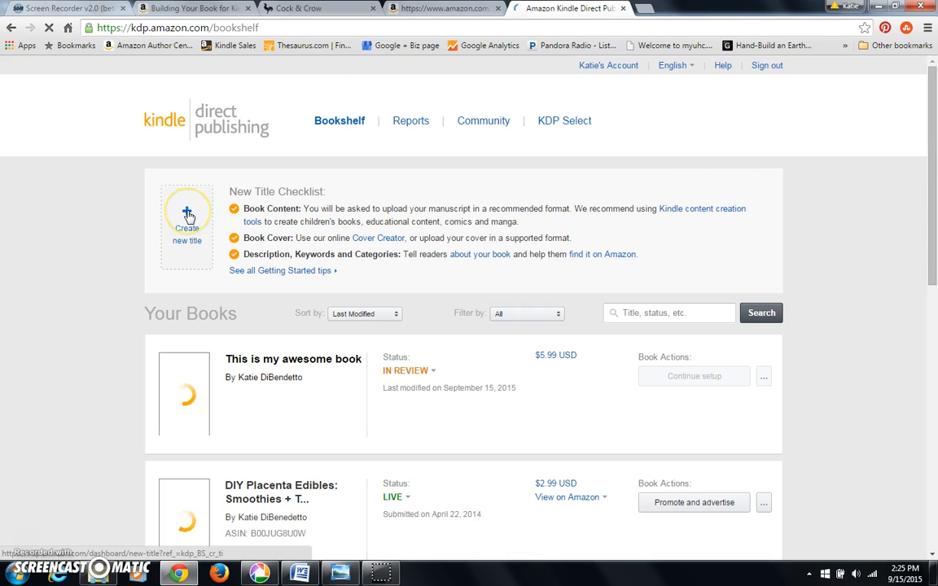
click(188, 215)
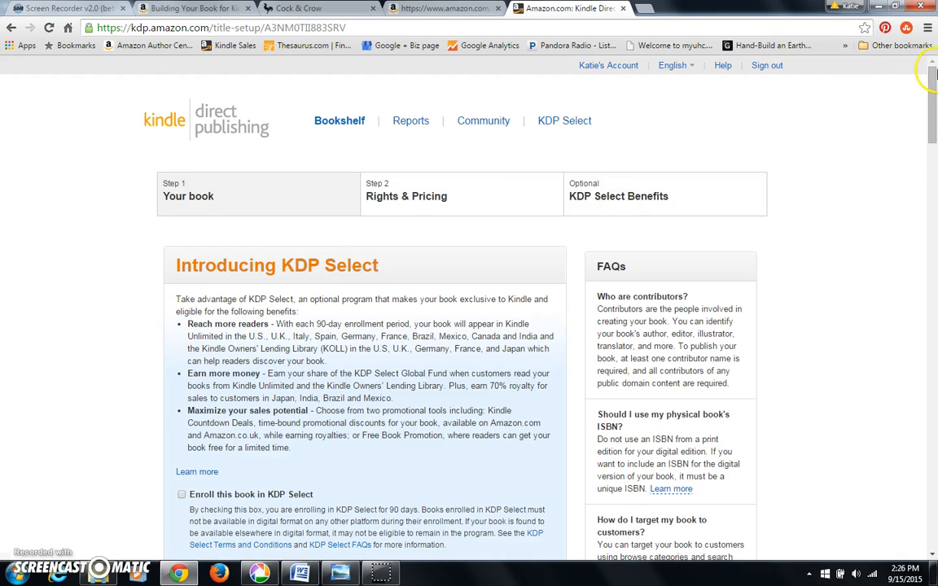
Step: Replace the placeholder book name with "This is my awesome book" in the book details
scroll(400, 172, down, 2)
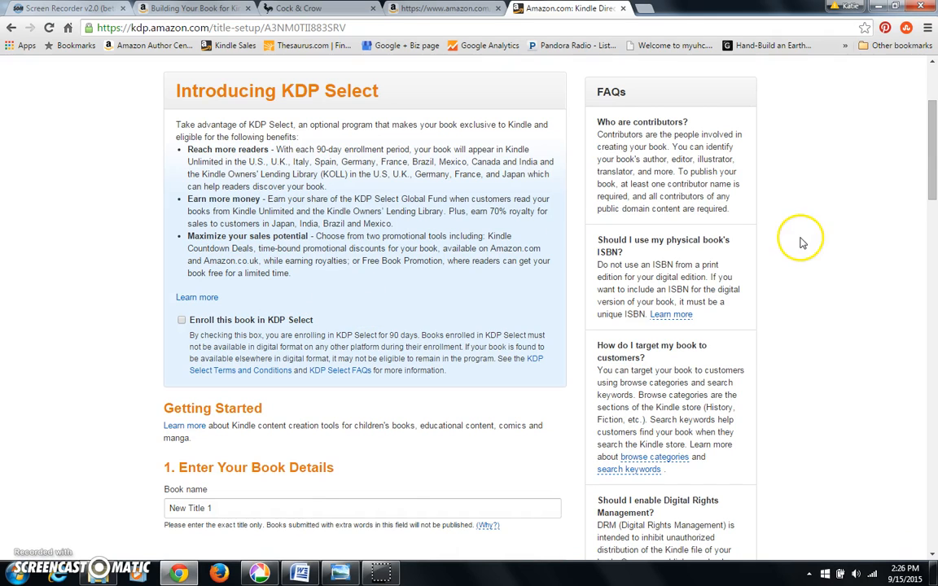
drag(933, 151, 933, 217)
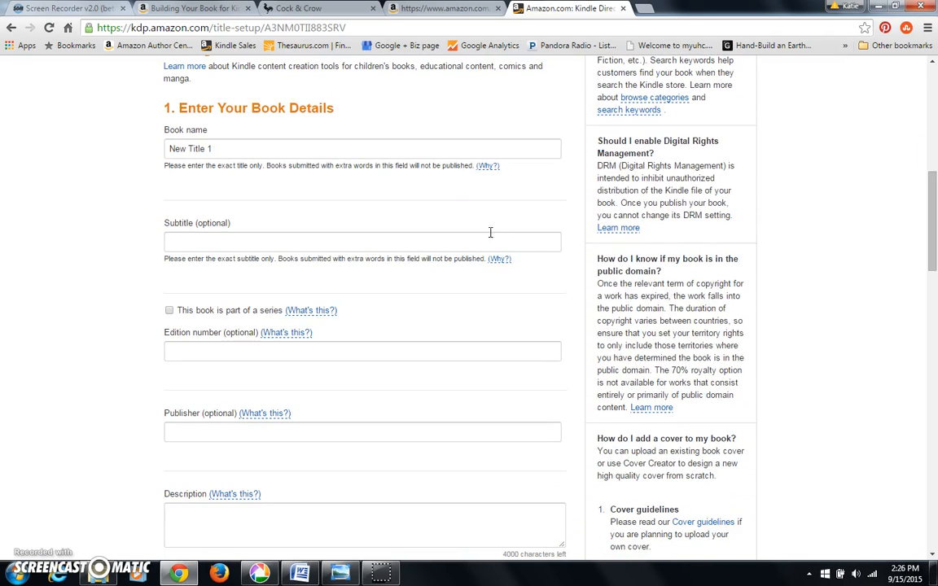
click(271, 148)
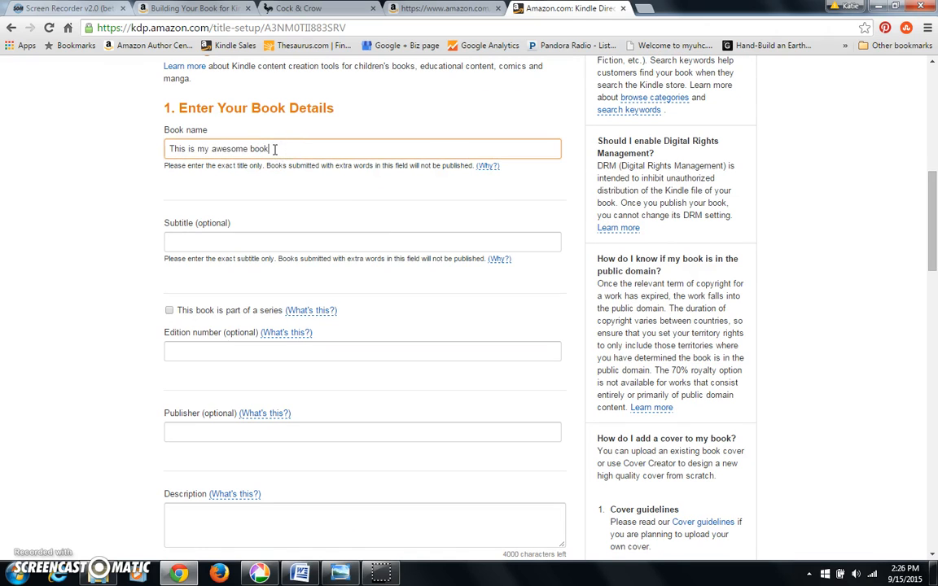
Step: Recheck the Kindle guide and reading apps pages, and enter "This is my awesome description" as the book's description
drag(934, 229, 934, 259)
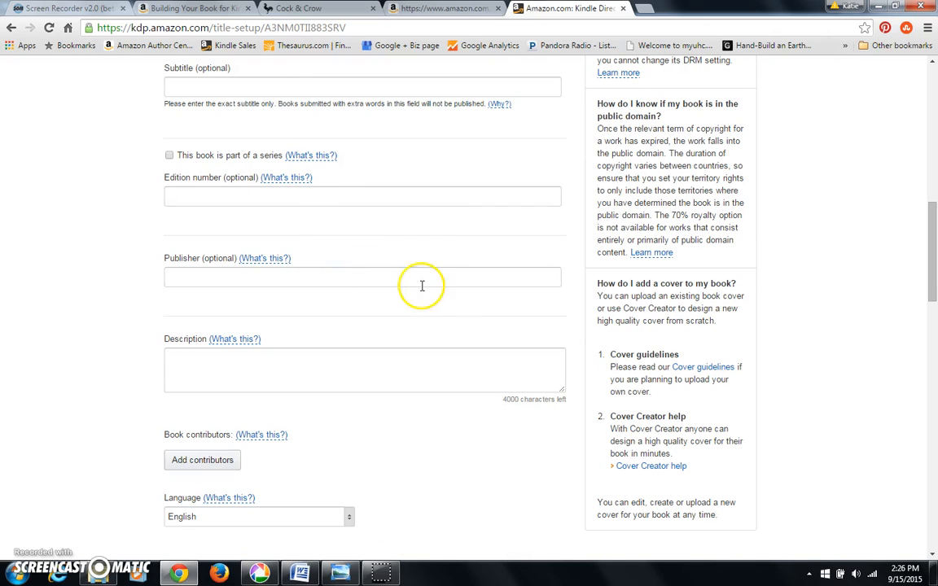
click(322, 379)
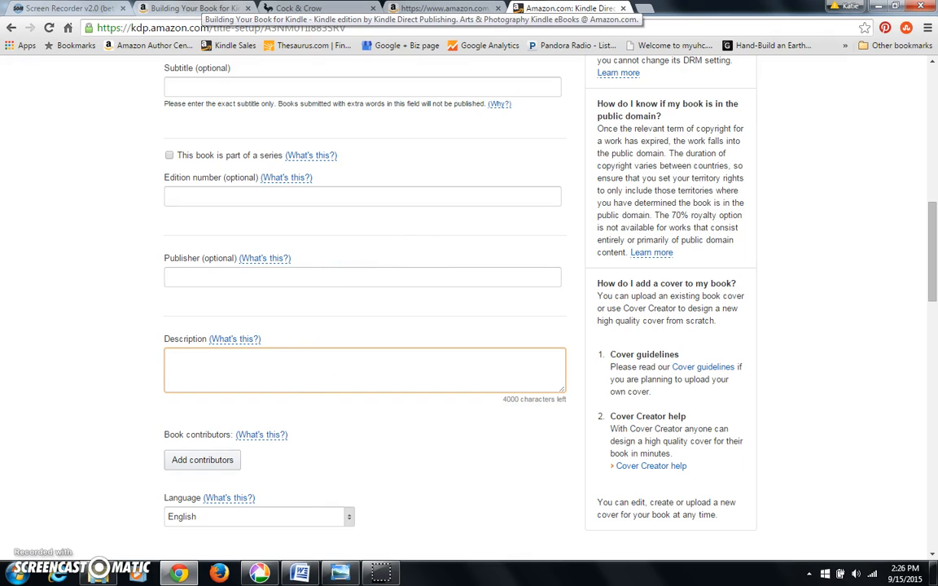
click(195, 8)
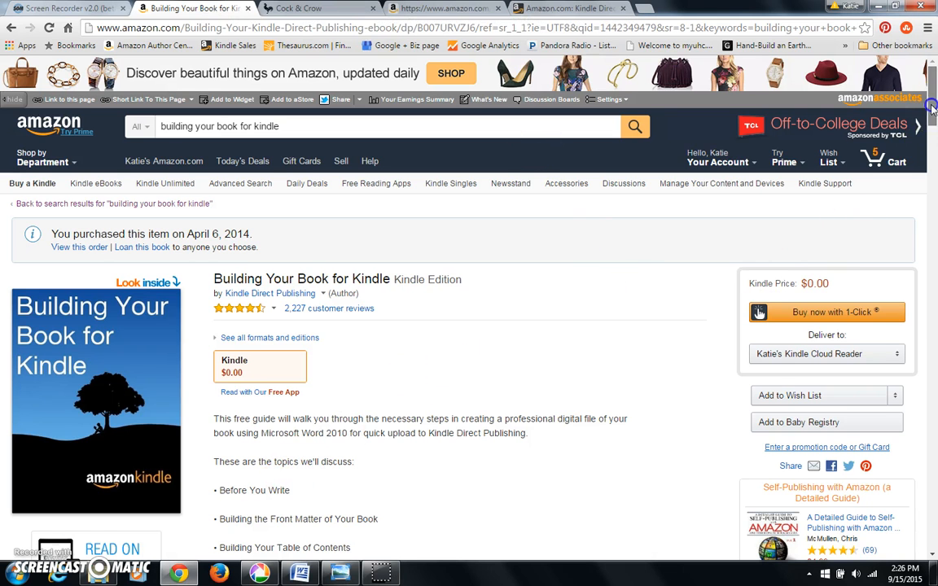
scroll(837, 97, down, 3)
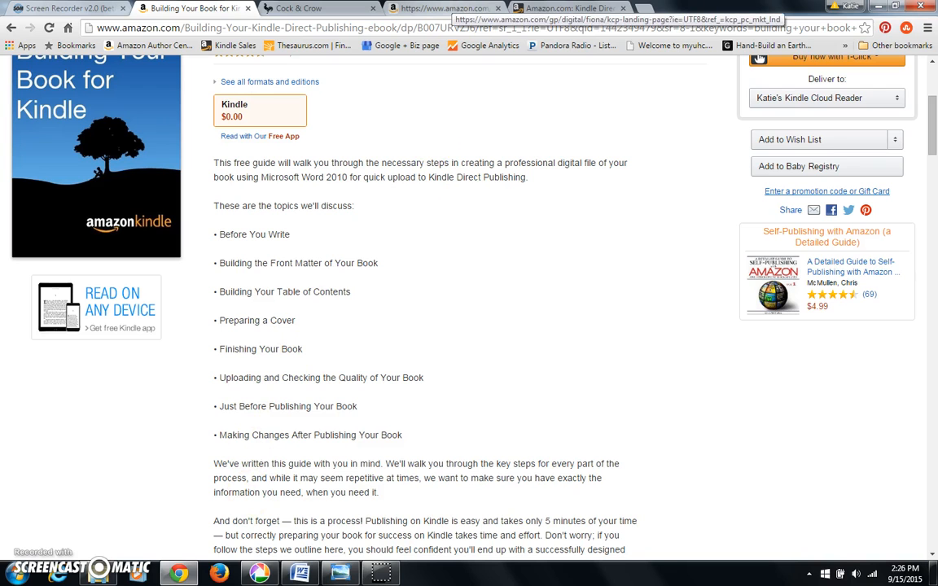
click(444, 8)
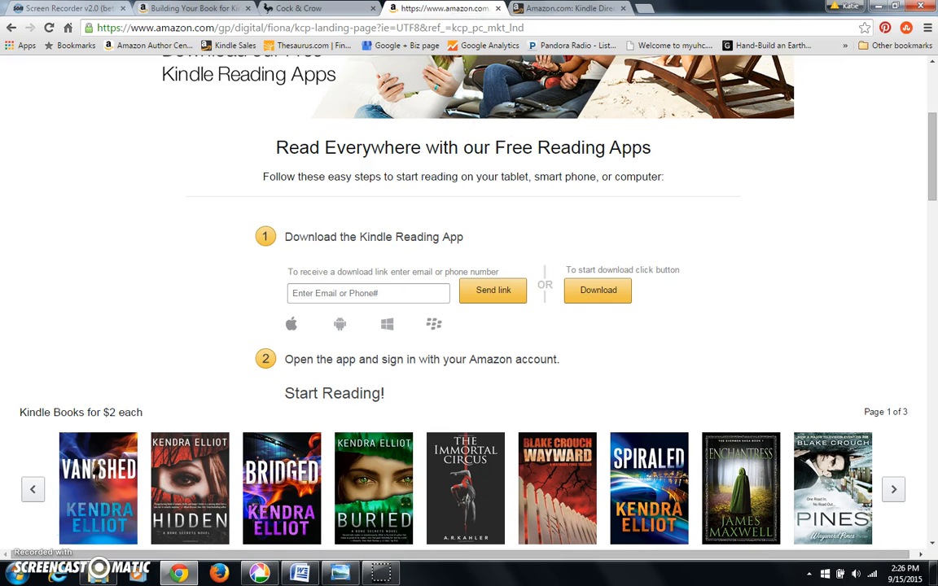
click(570, 8)
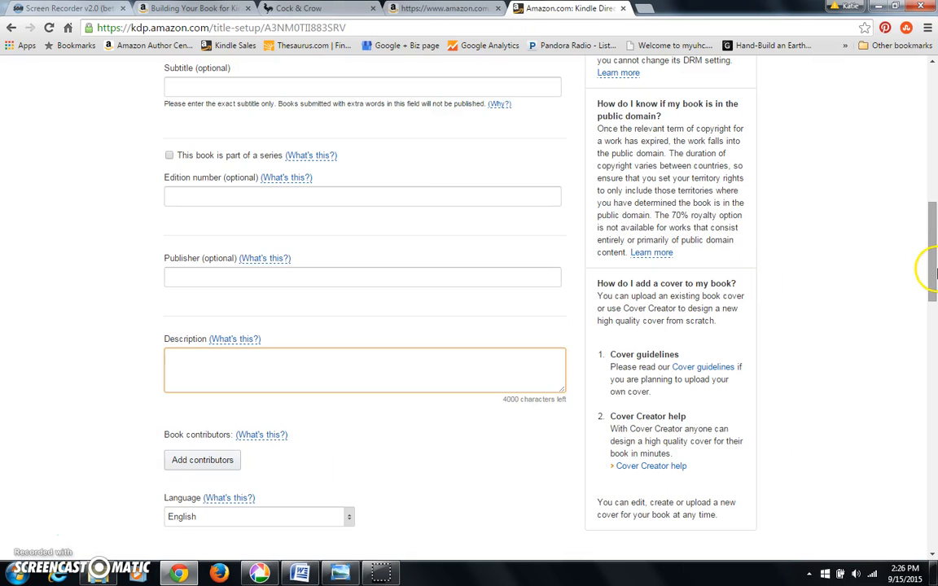
drag(932, 272, 933, 335)
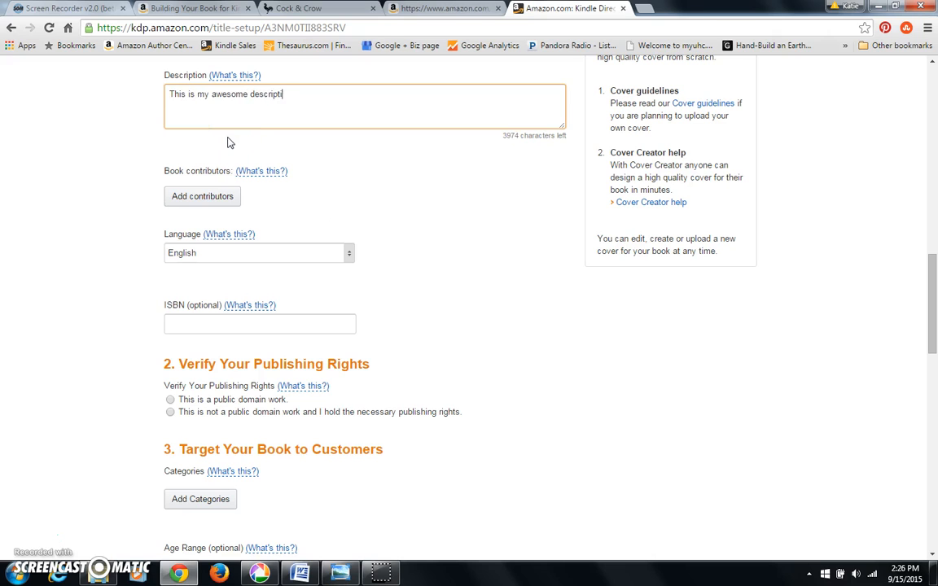
Step: Add a book contributor with the author's first and last name and the title Author, and save it
click(199, 198)
click(293, 278)
text(Katie)
key(Tab)
text(Di)
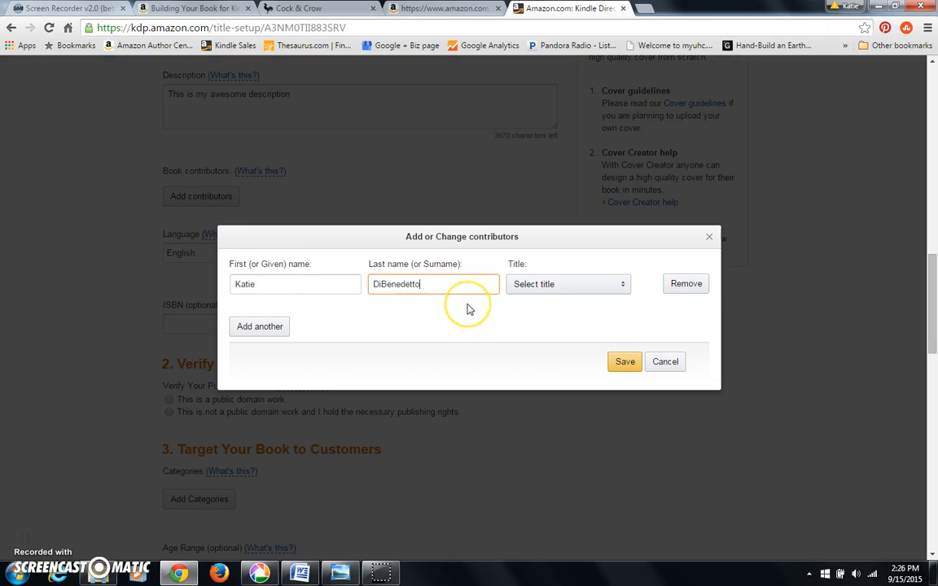
click(540, 284)
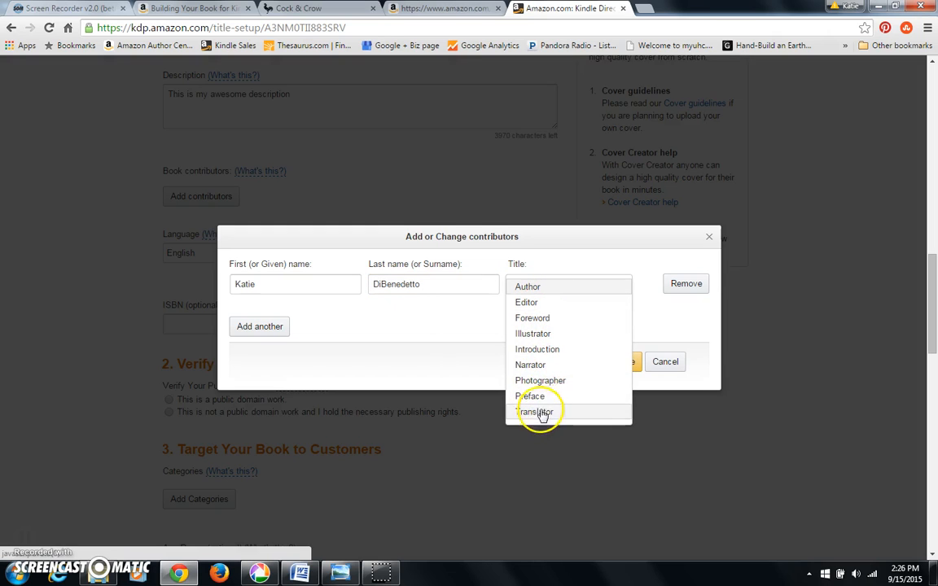
click(522, 289)
click(617, 361)
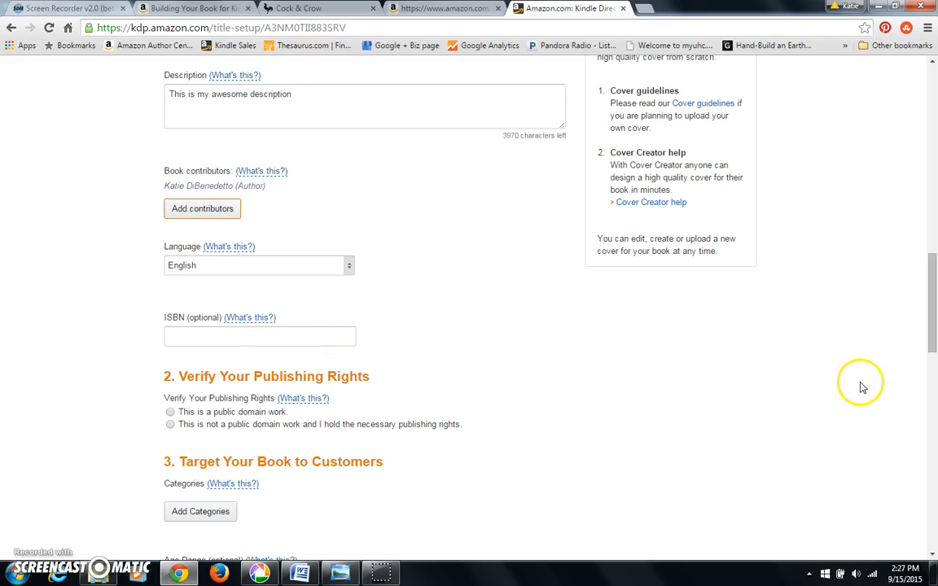
Step: Declare that the book is not a public domain work and that the necessary publishing rights are held
drag(933, 320, 934, 364)
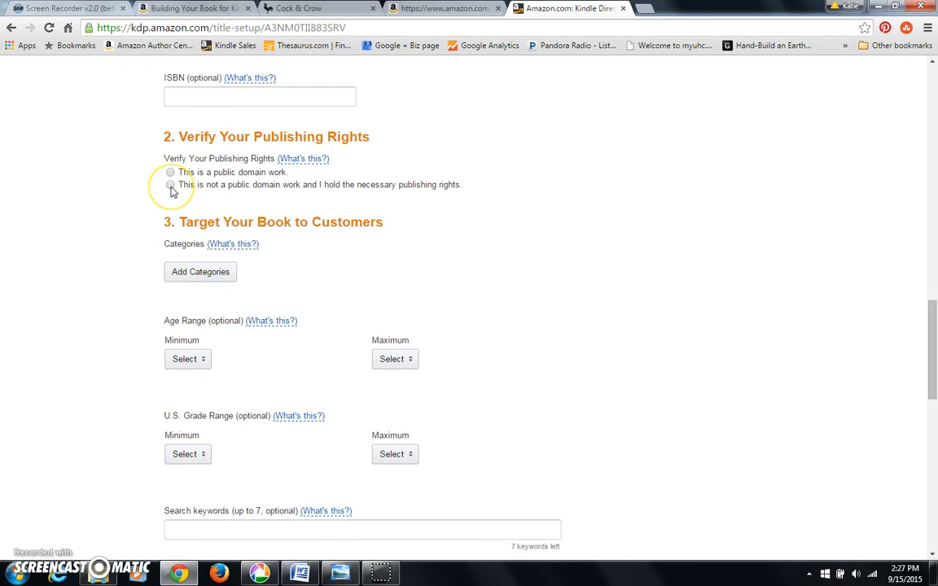
click(170, 185)
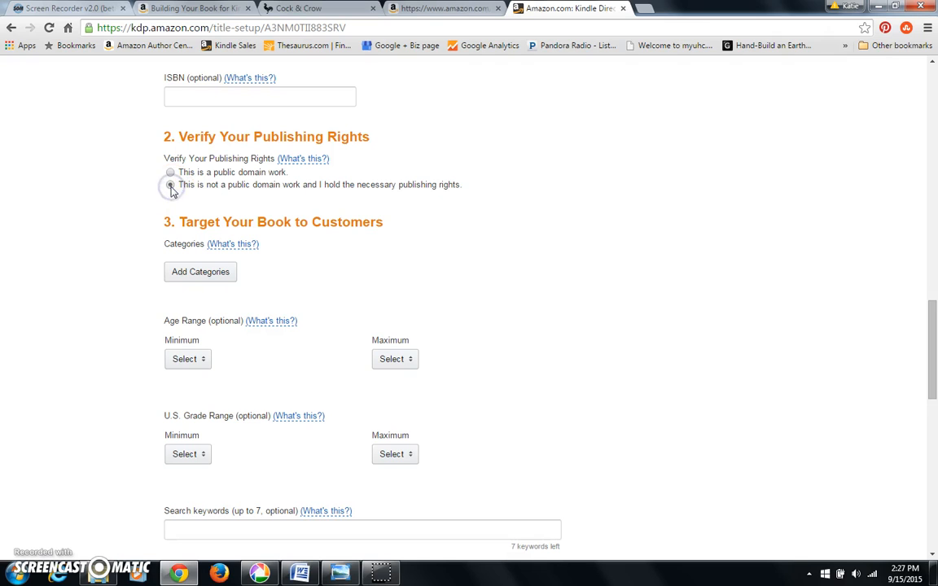
Step: Add the category ARCHITECTURE > General to the book and save the category selection
click(215, 274)
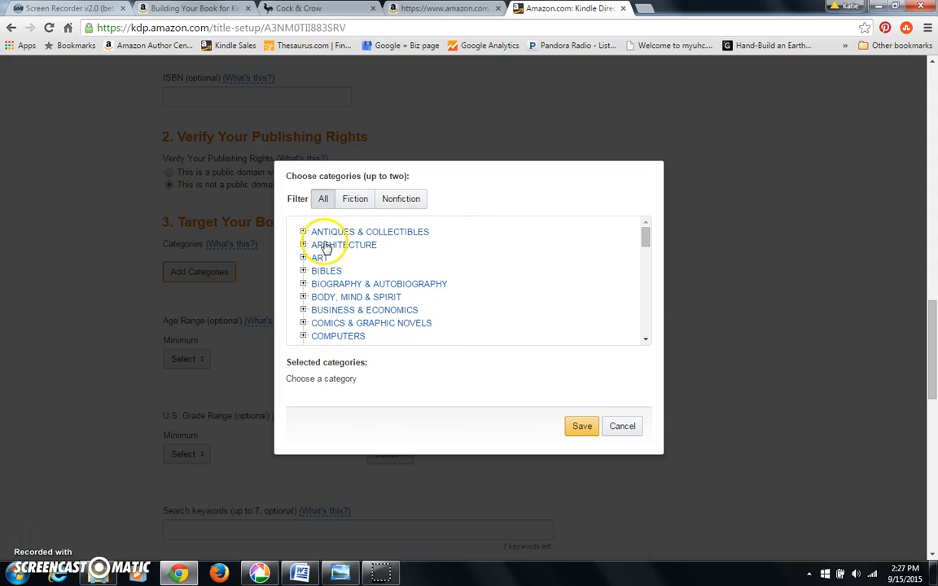
click(325, 245)
click(315, 257)
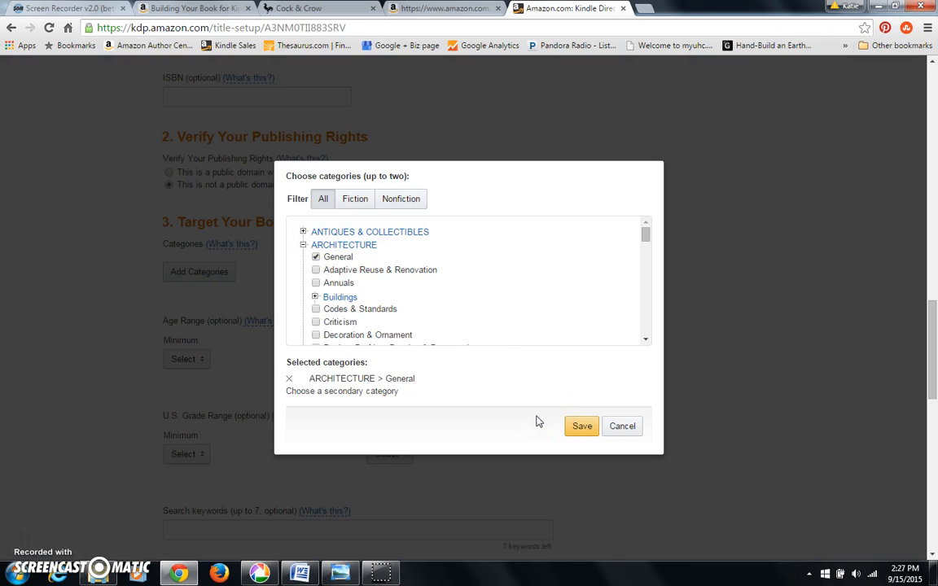
click(584, 430)
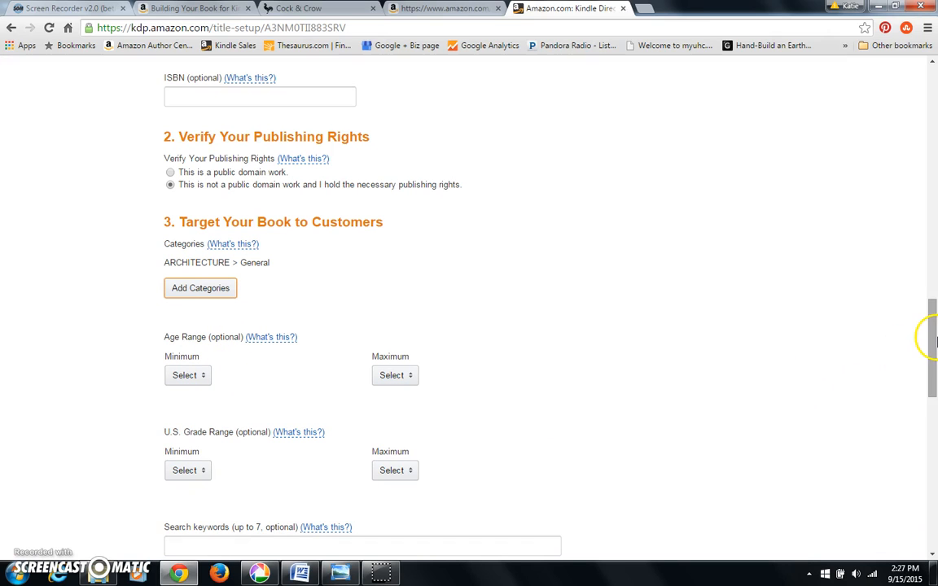
Step: Enter "travel, europe, cheap, budget," as the book's search keywords
drag(932, 340, 895, 358)
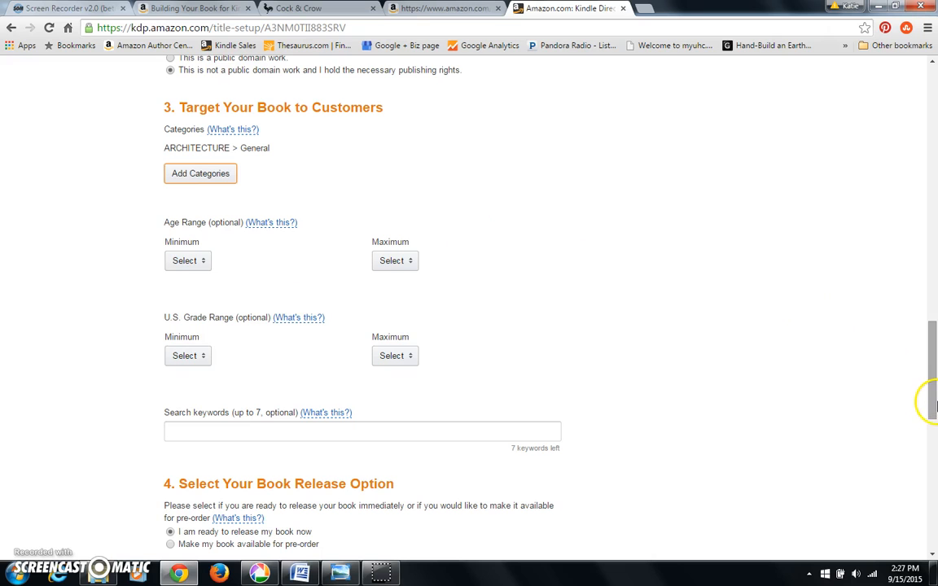
drag(933, 401, 934, 437)
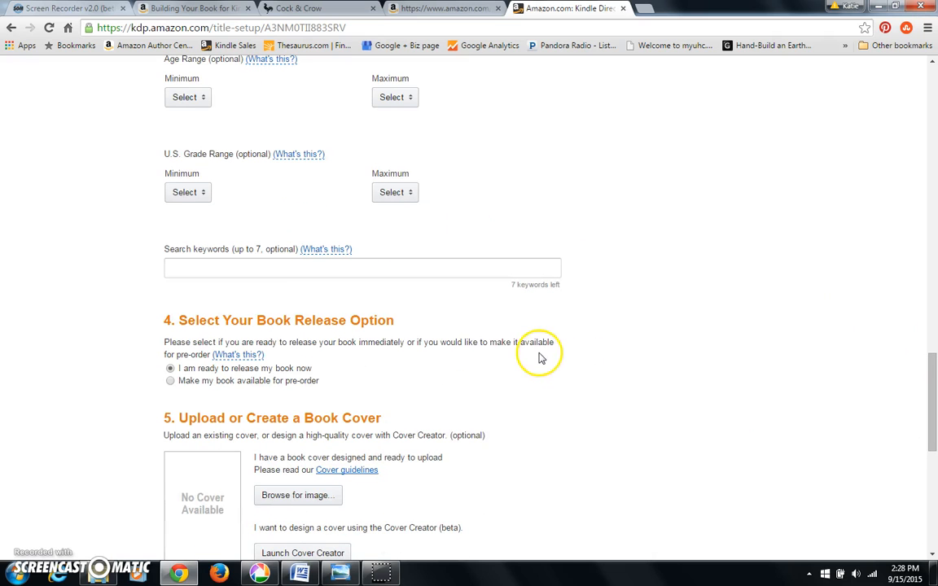
click(364, 273)
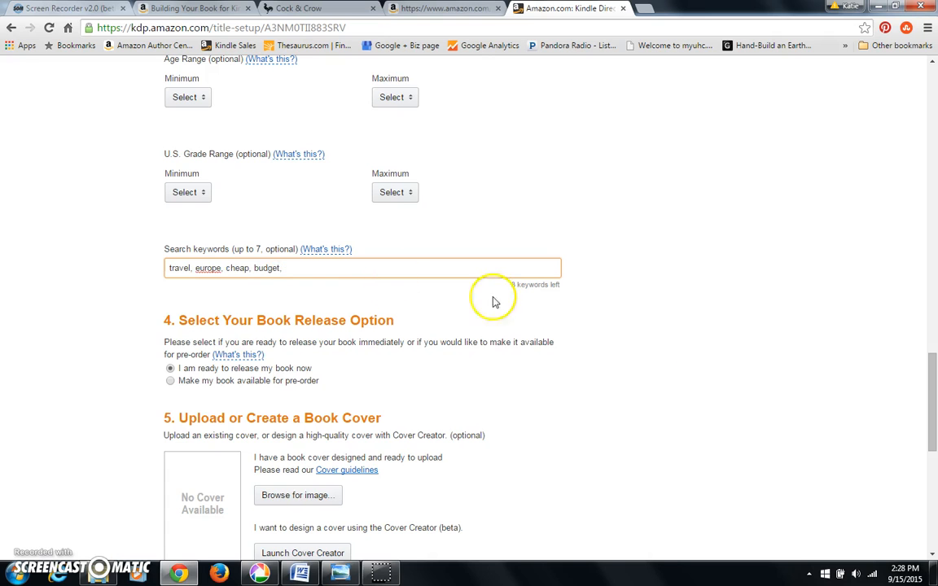
Step: Upload the Cheap European Travel cover image from the book cover folder inside Books as the book's cover
drag(934, 417, 936, 462)
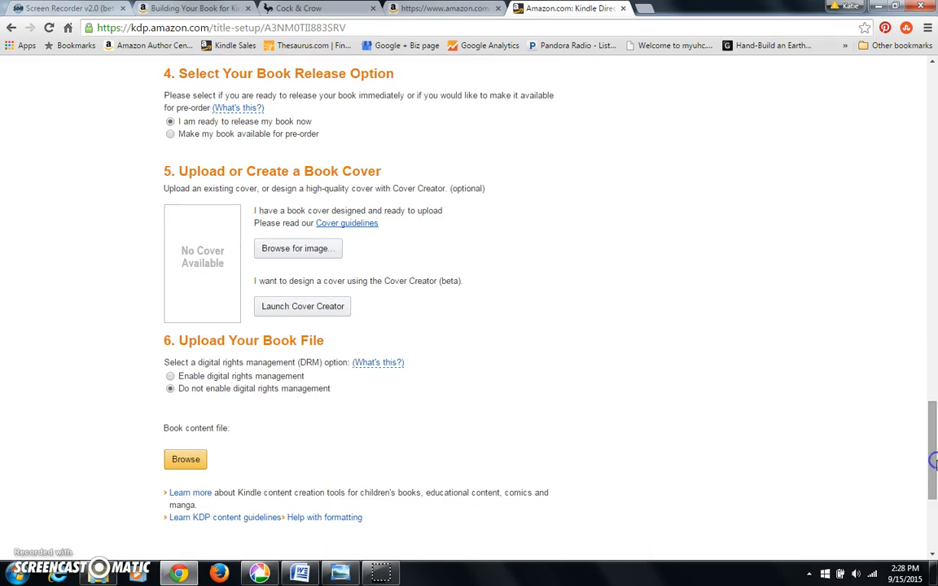
click(232, 108)
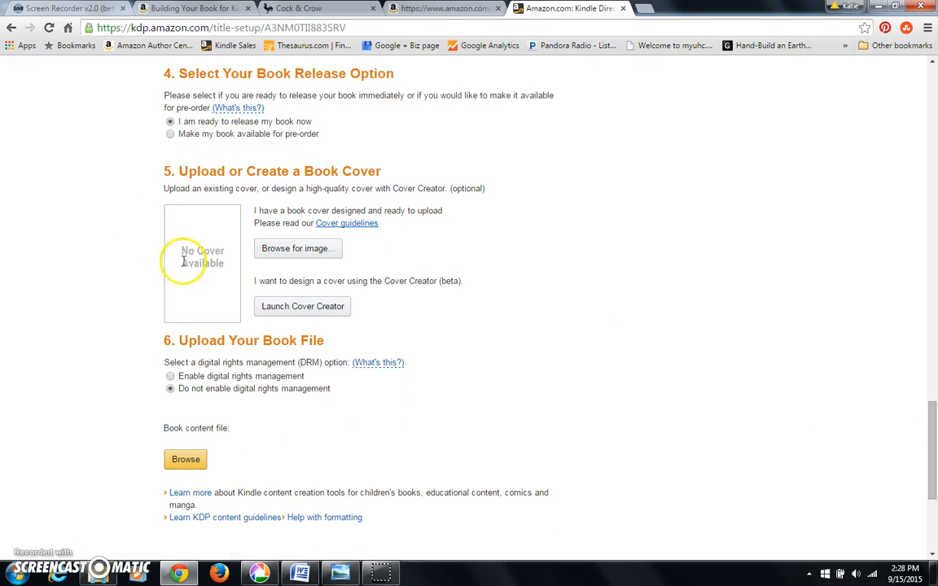
click(275, 253)
click(582, 383)
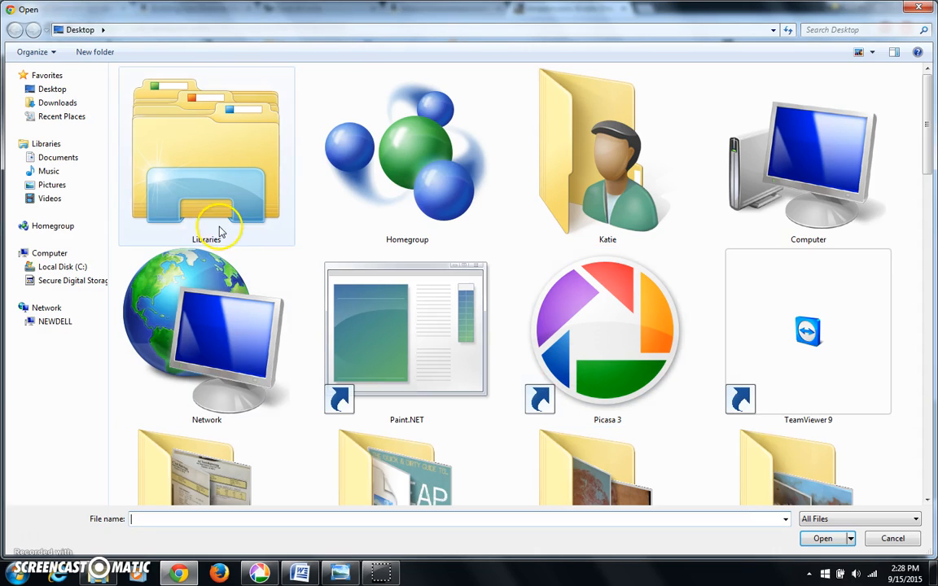
click(389, 477)
double_click(360, 481)
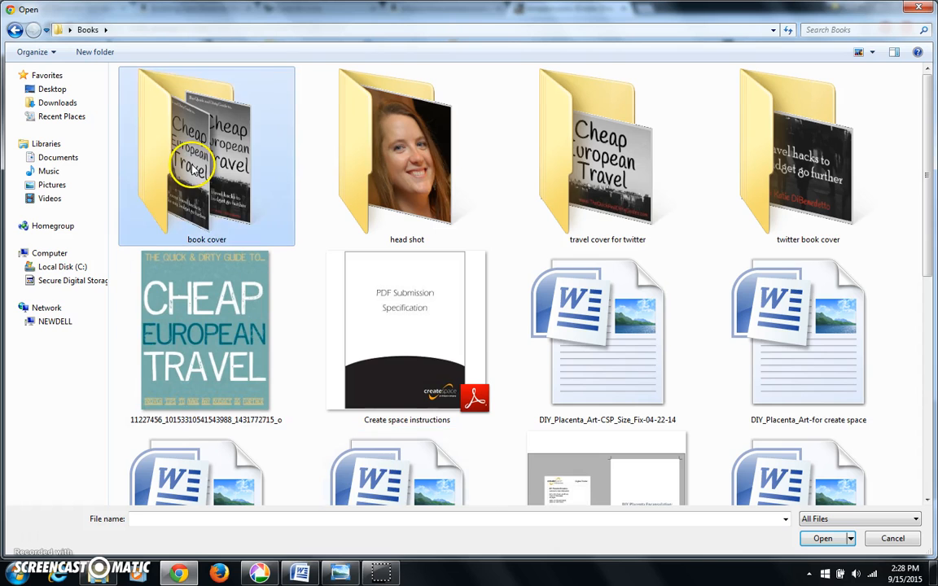
double_click(192, 166)
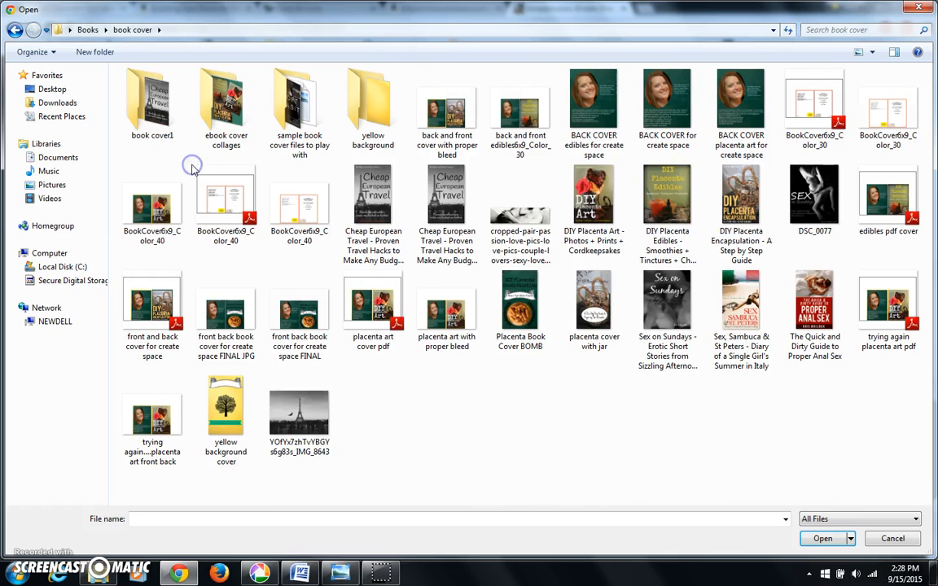
double_click(375, 192)
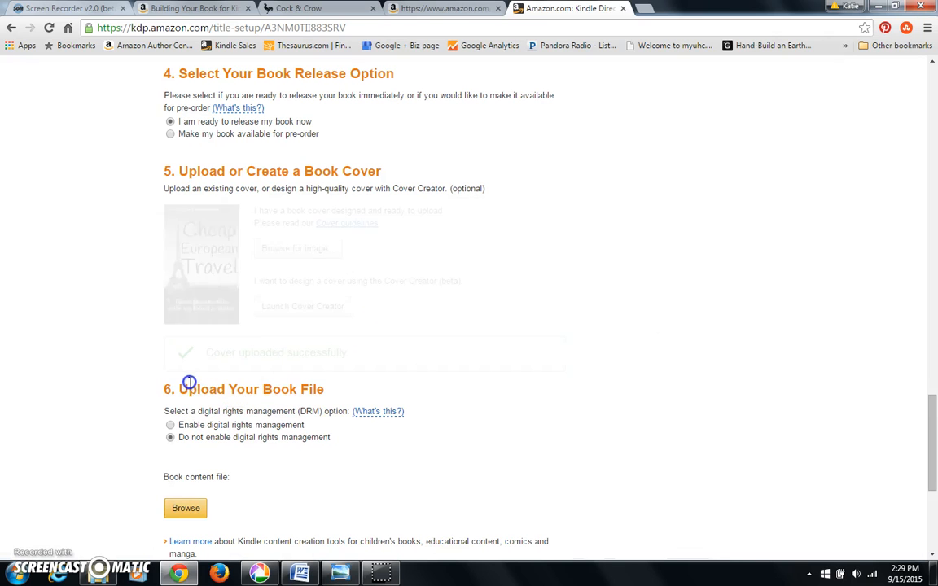
Step: Upload the Word document How to Make Milk Kefir from the Desktop as the book content file
click(185, 508)
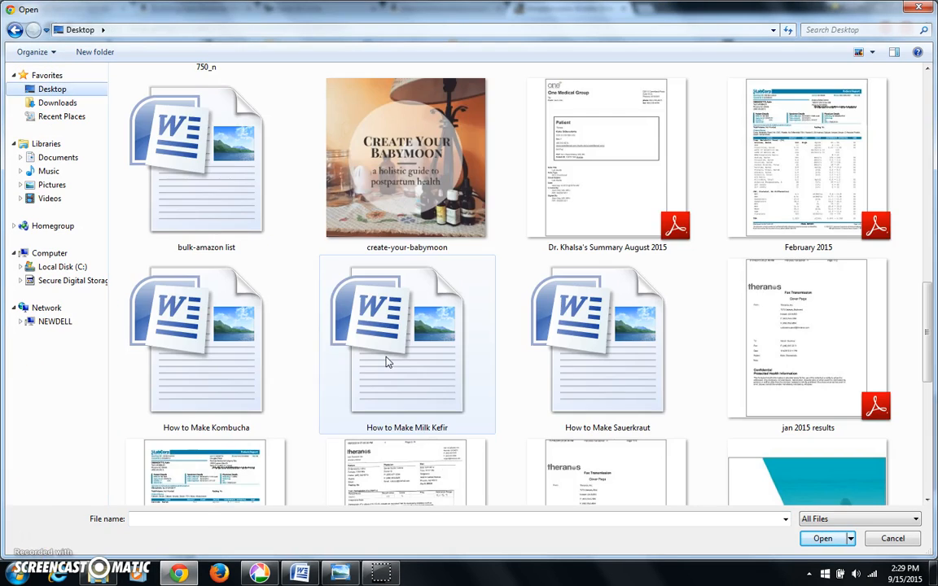
double_click(388, 361)
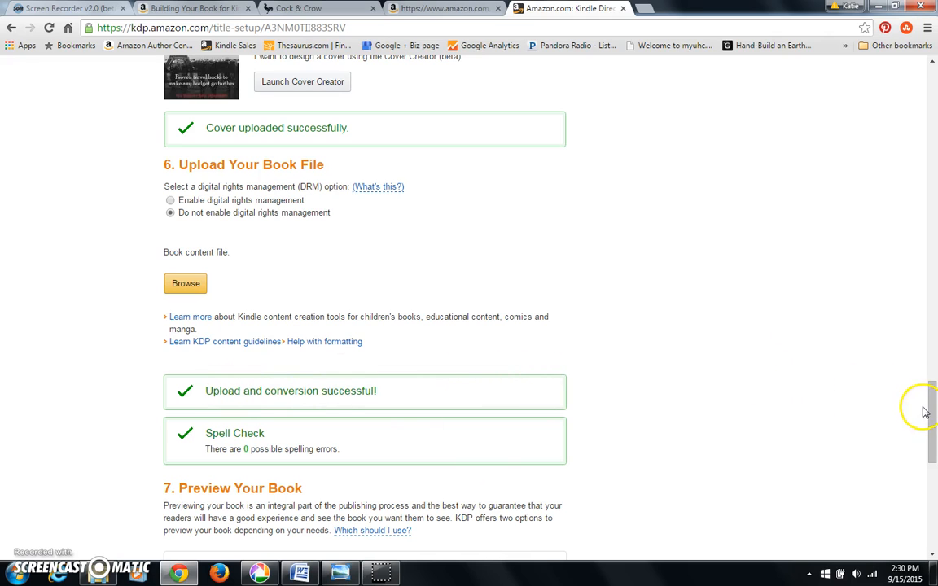
Step: Preview the uploaded book in the online previewer, page through its contents, and return to the book details
drag(932, 416, 932, 469)
click(469, 289)
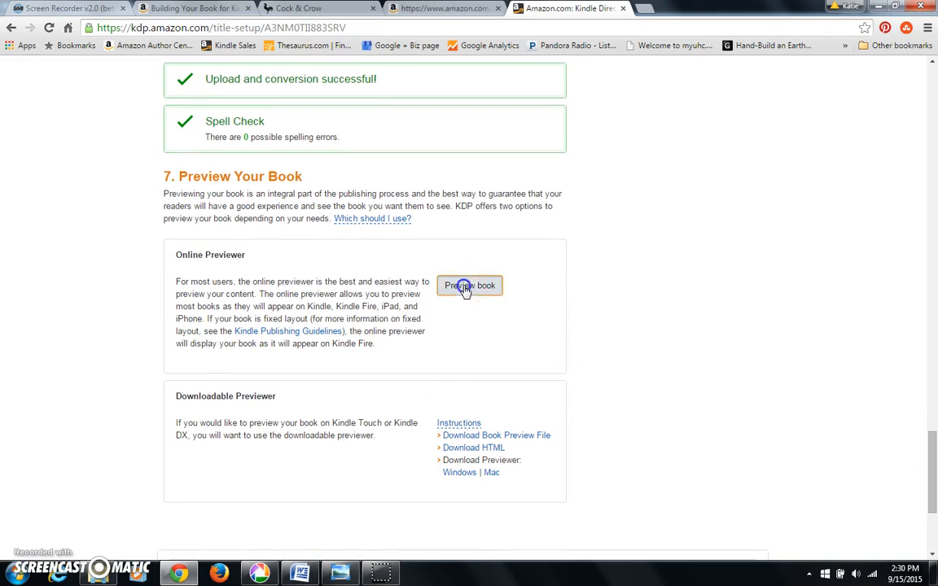
click(388, 352)
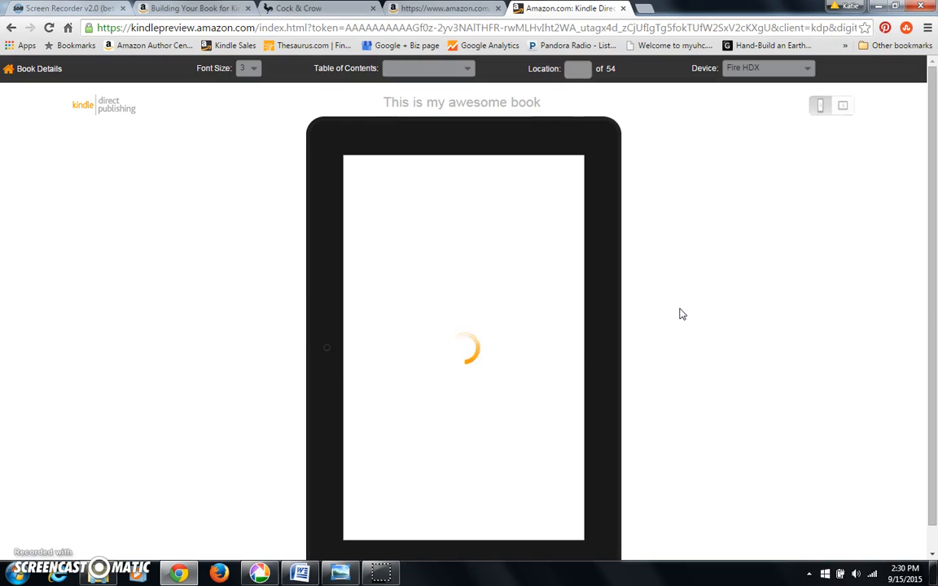
click(601, 356)
click(601, 356)
click(601, 355)
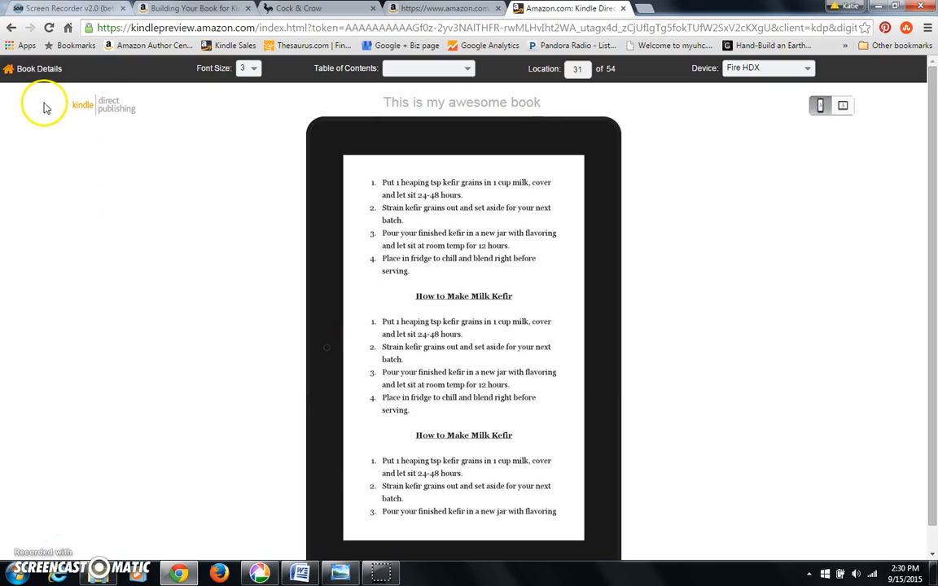
click(30, 74)
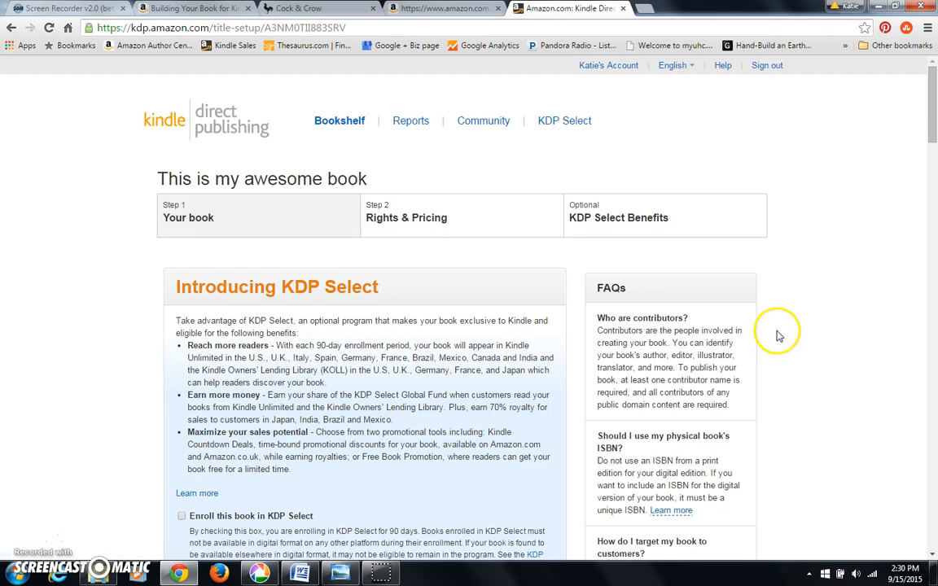
Step: Save the book details, continue to rights and pricing, and select worldwide rights for all territories
drag(930, 81, 932, 530)
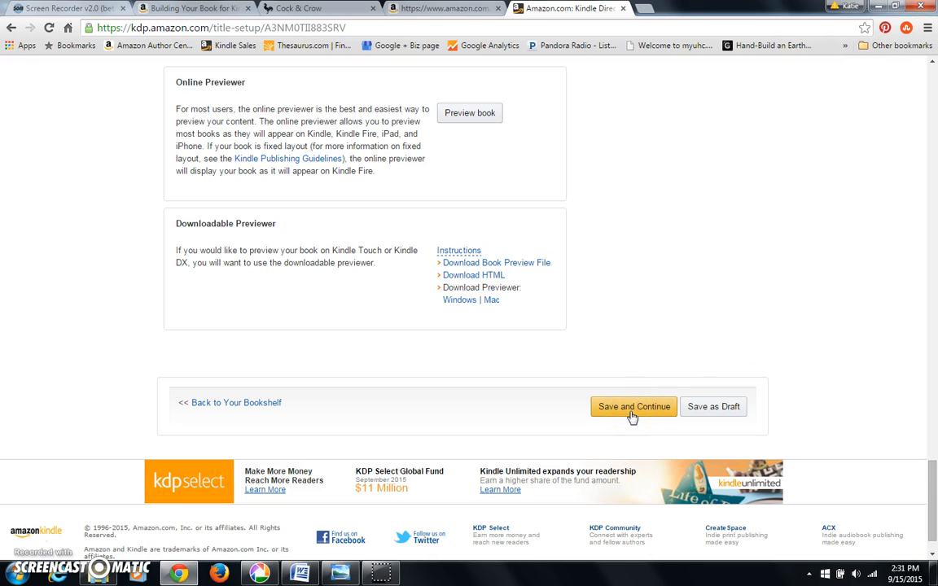
click(632, 412)
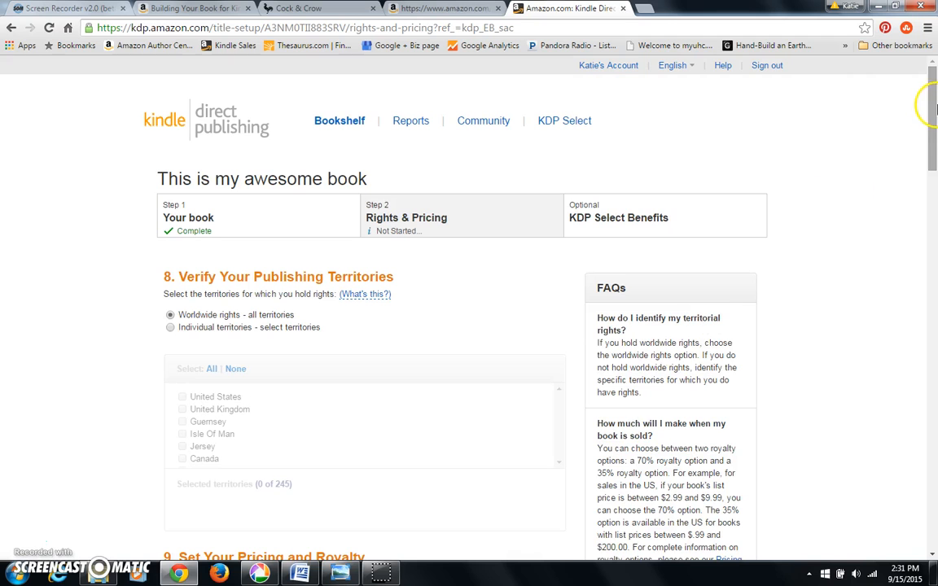
drag(933, 115, 933, 140)
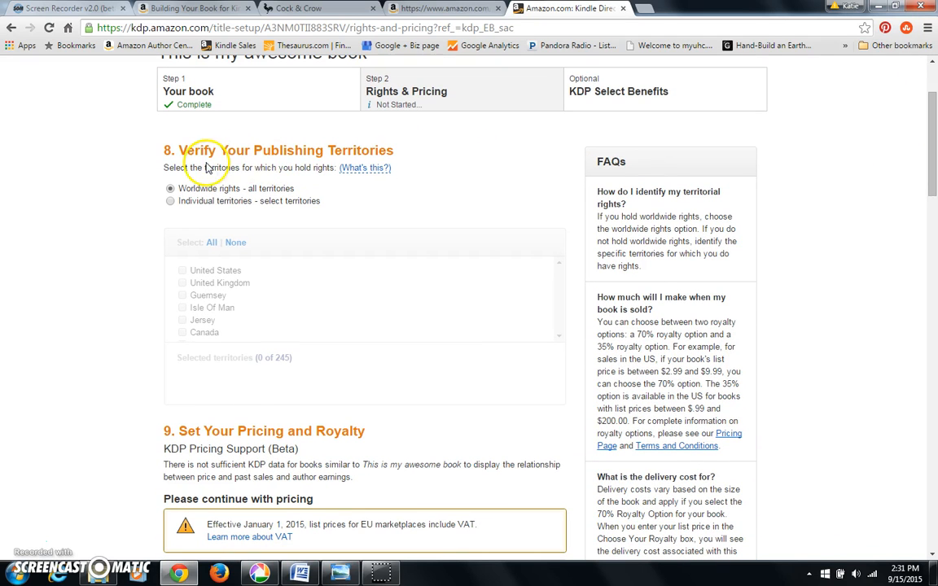
click(170, 189)
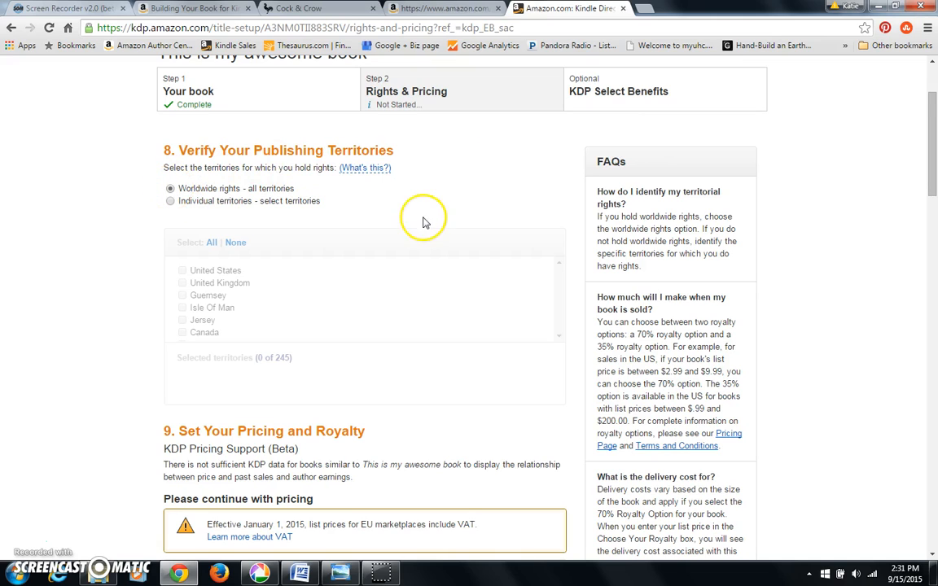
Step: Choose the 70% royalty option and set the Amazon.com list price to 5.99 USD
drag(933, 142, 935, 217)
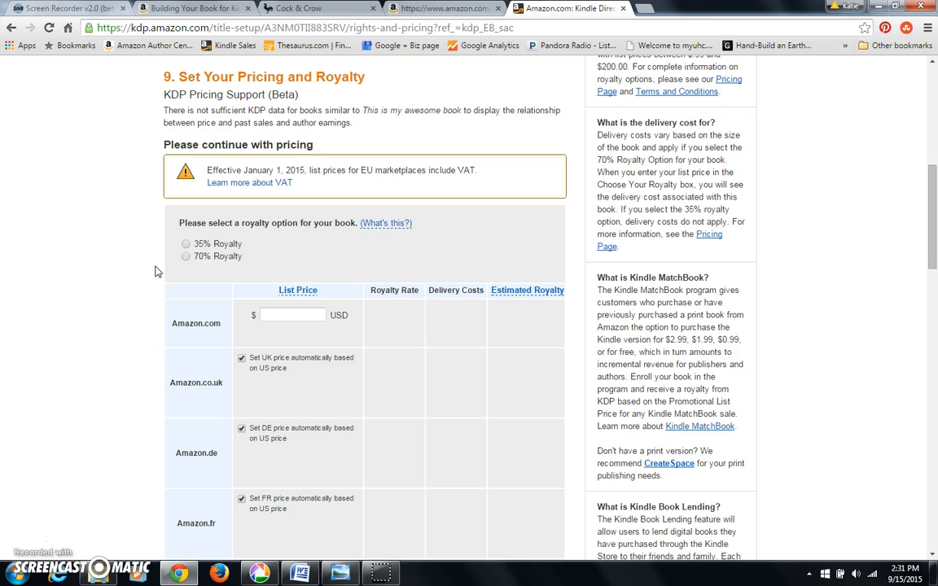
click(186, 257)
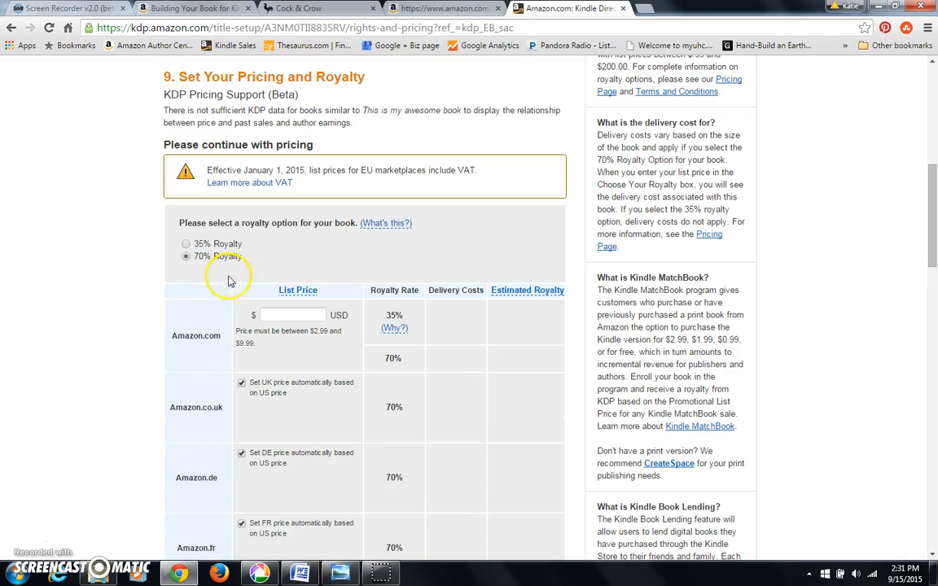
click(283, 315)
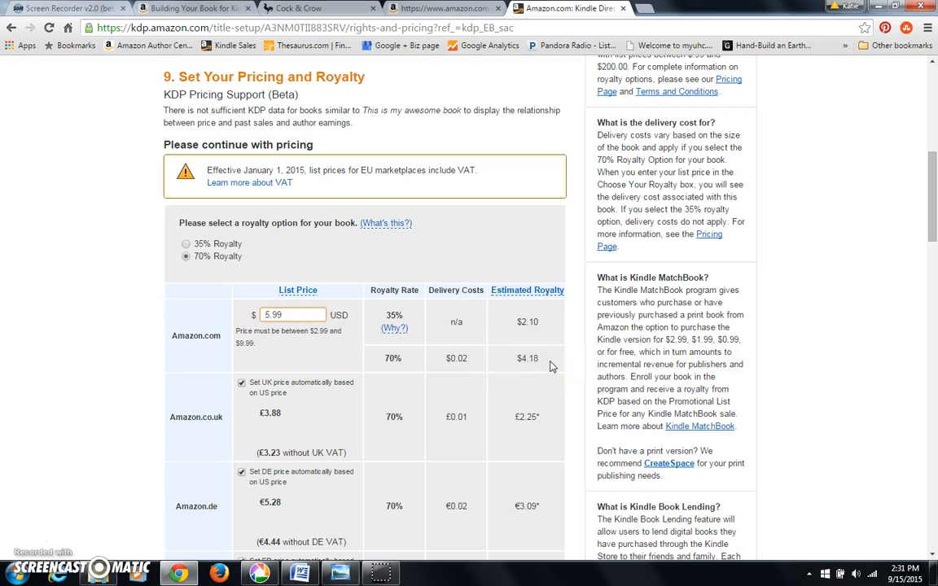
Step: Confirm the content rights and terms compliance, save and publish the book, and return to the bookshelf
drag(932, 218, 934, 495)
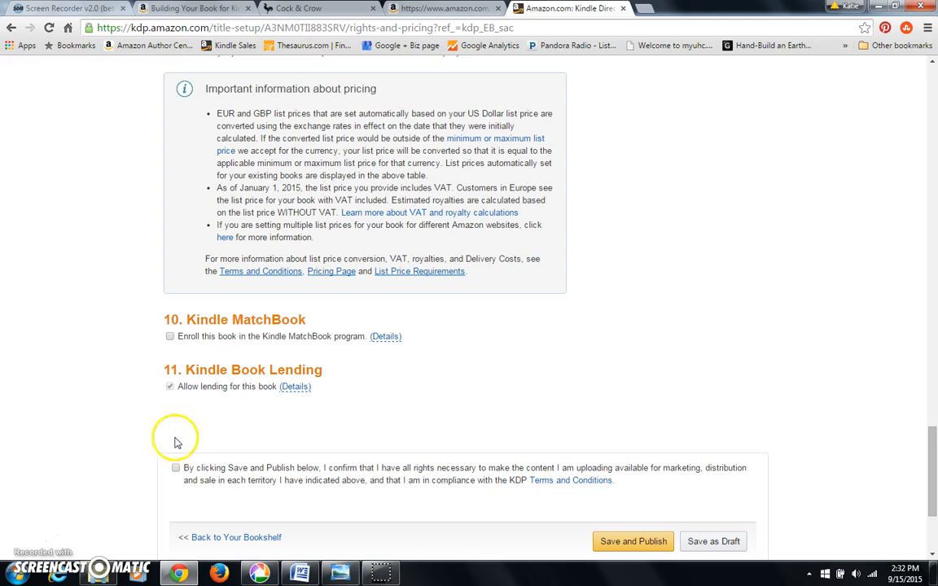
click(176, 469)
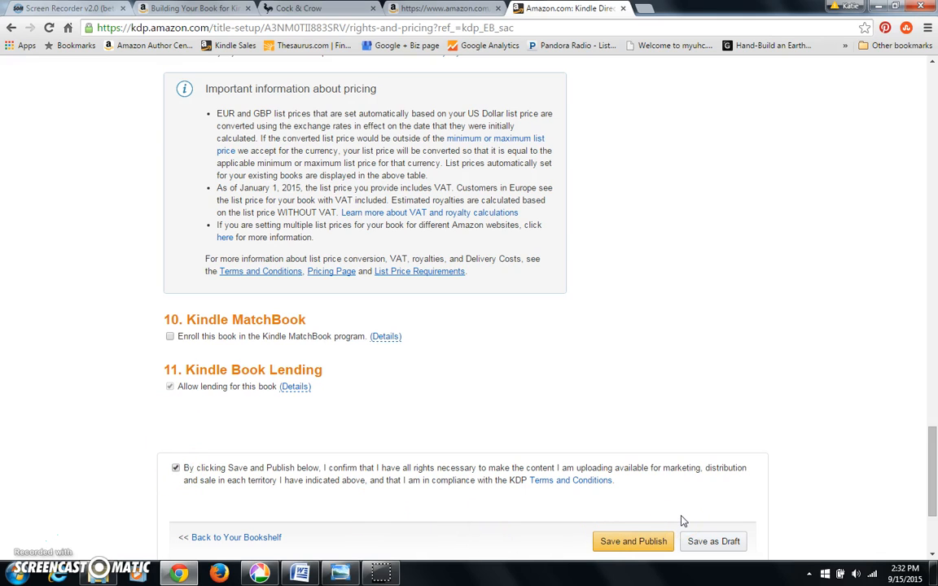
drag(932, 468, 934, 496)
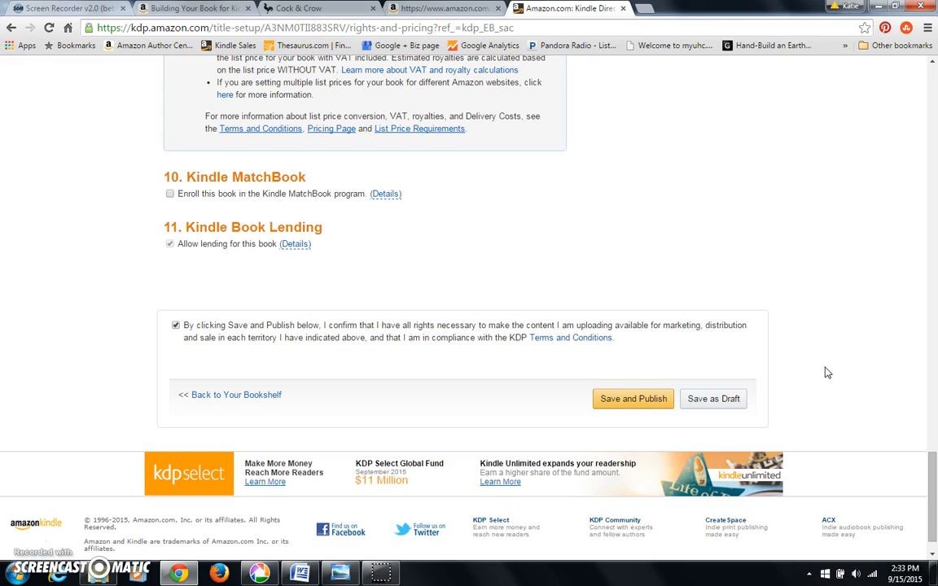
click(634, 400)
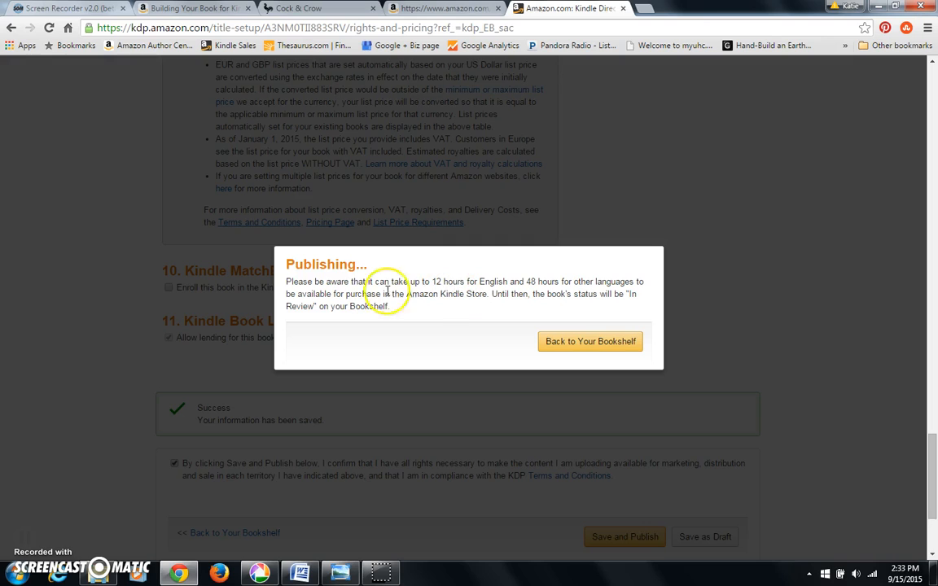
click(580, 342)
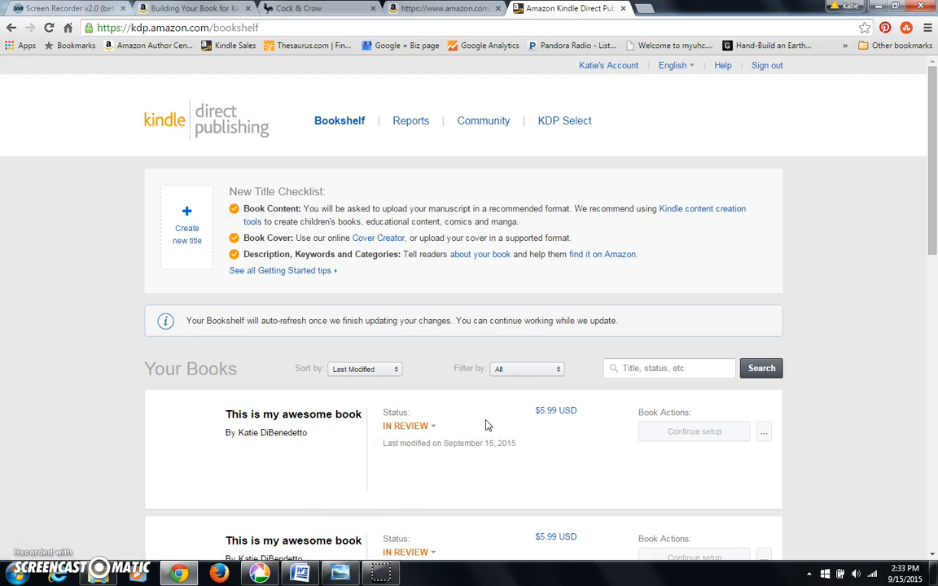
Step: Look through the bookshelf and check the Amazon marketplace links for the DIY Placenta Edibles book
drag(934, 192, 937, 215)
mouse_move(487, 331)
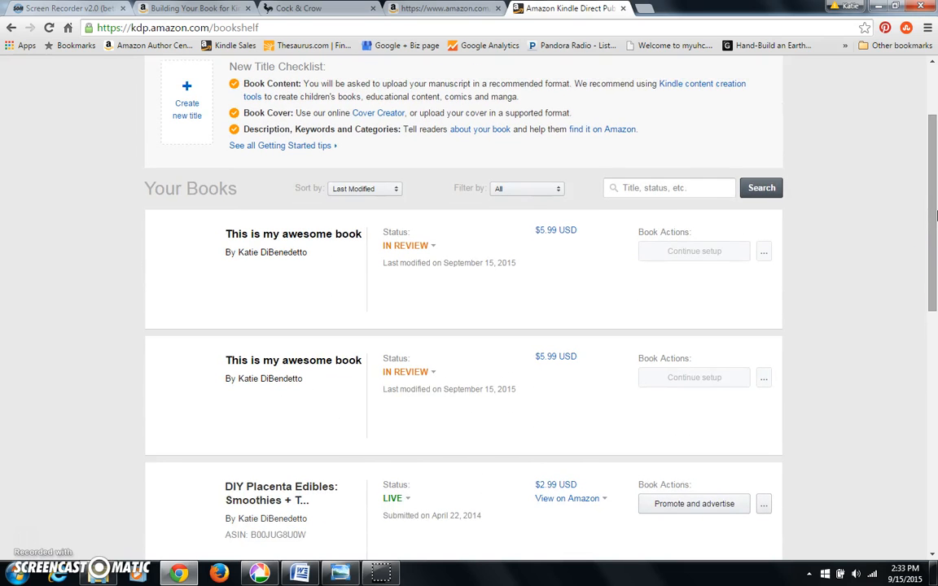
drag(934, 208, 934, 310)
click(559, 234)
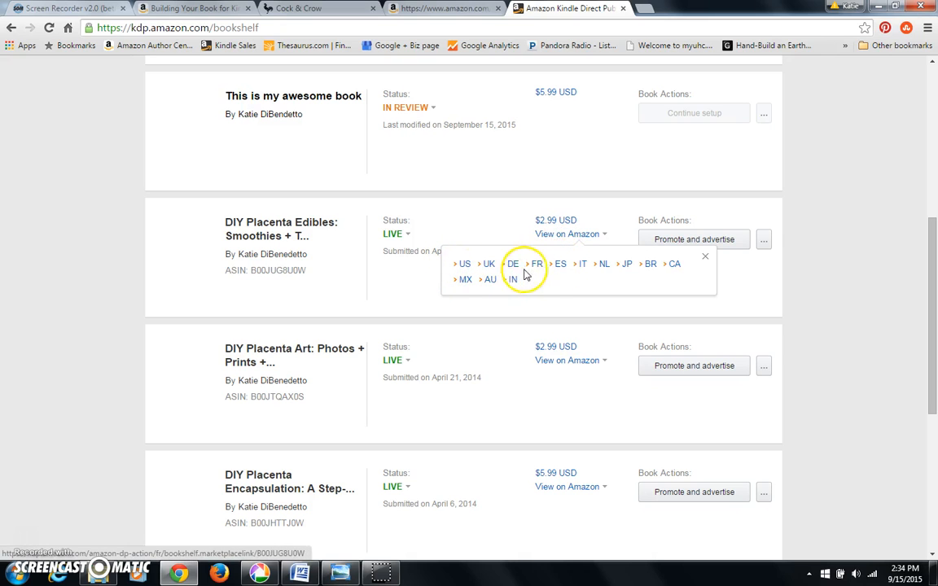
click(603, 220)
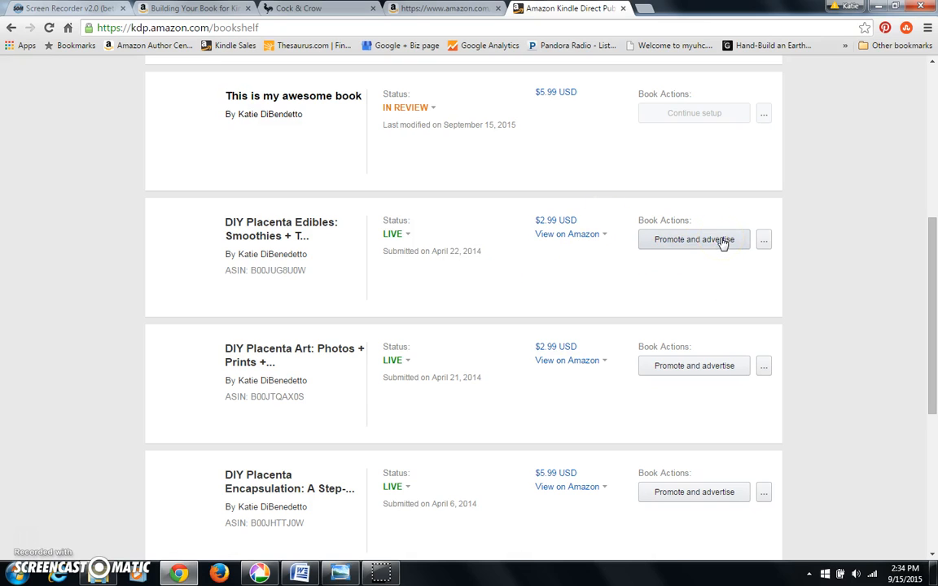
click(760, 291)
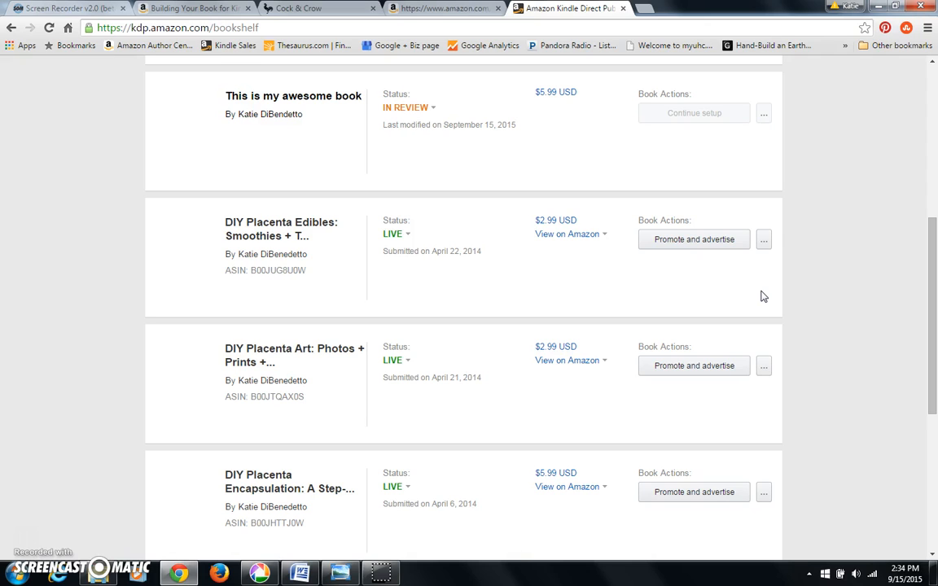
Step: Examine the additional book actions offered for the DIY Placenta Edibles title, then dismiss them
click(763, 239)
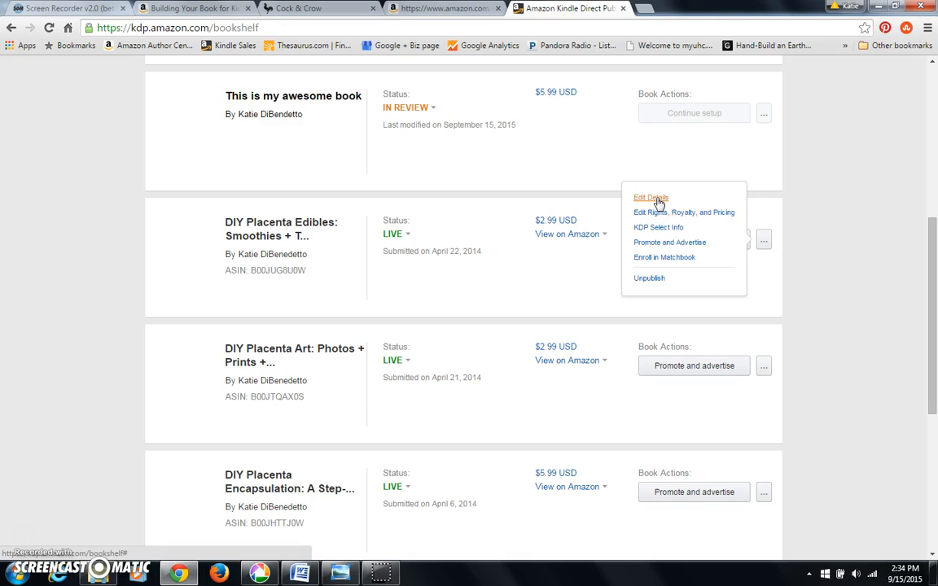
click(707, 214)
click(662, 231)
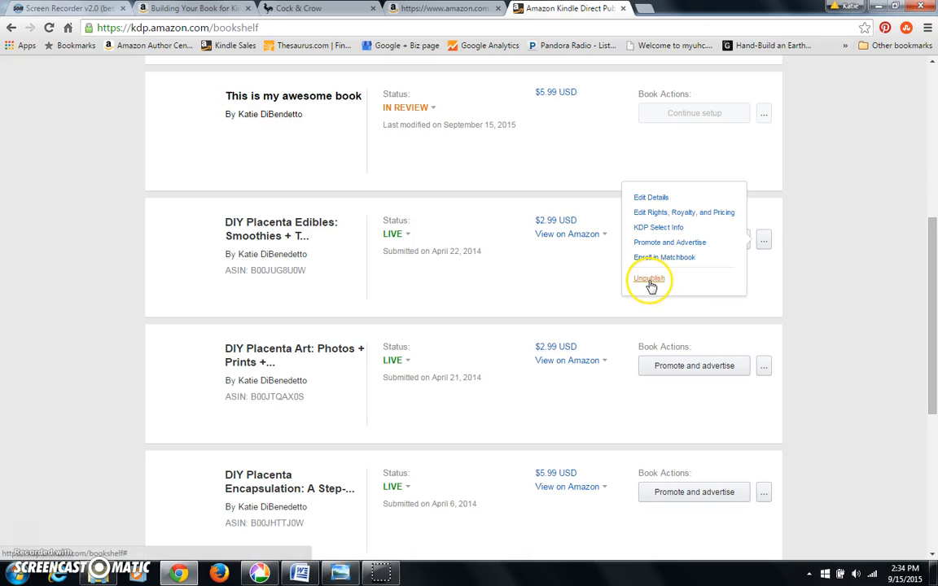
click(813, 302)
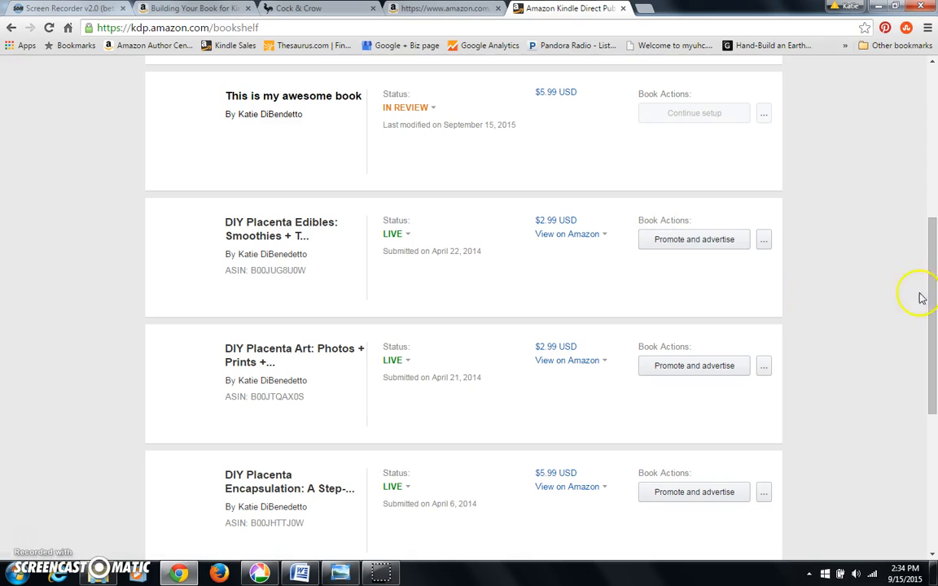
Step: Open the Reports page to view the available sales and royalty reports
drag(930, 303, 933, 151)
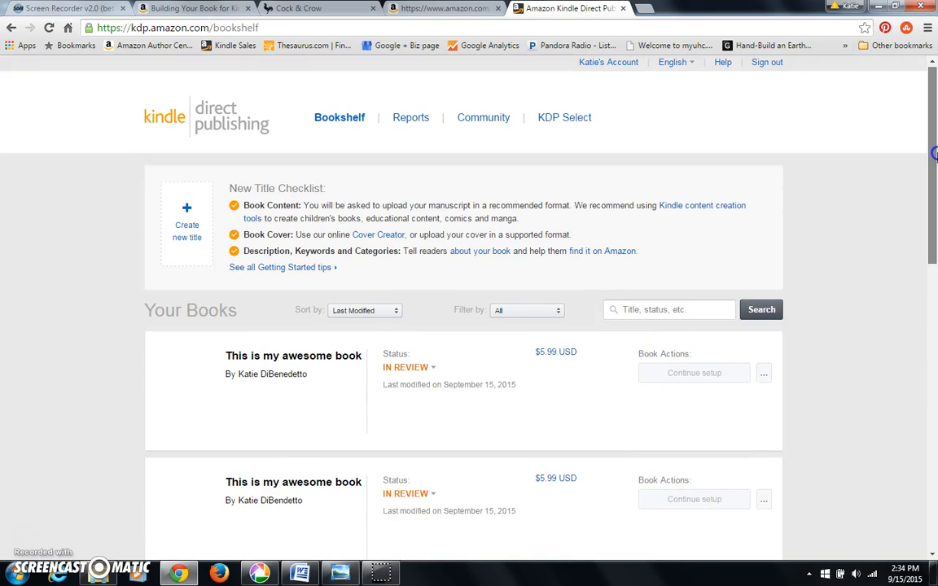
click(410, 124)
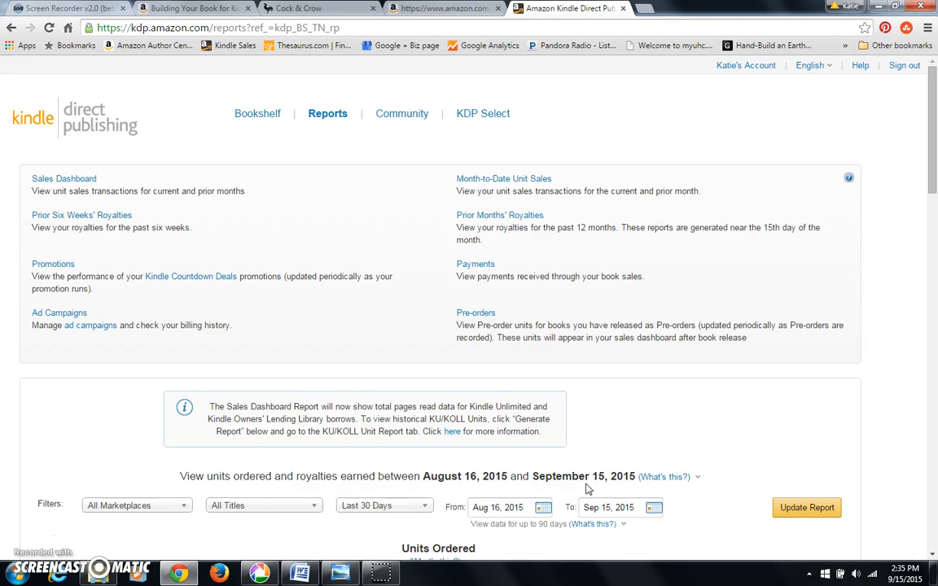
click(640, 422)
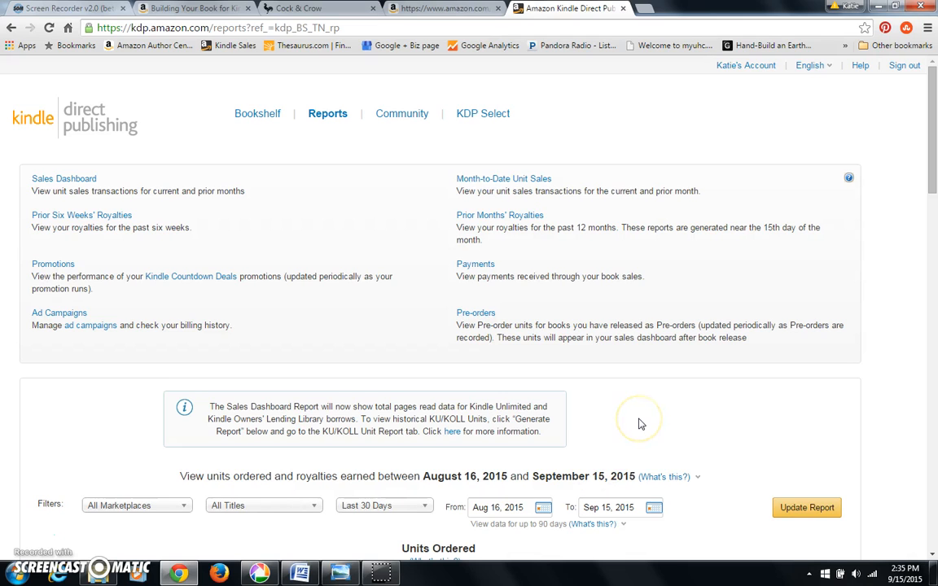